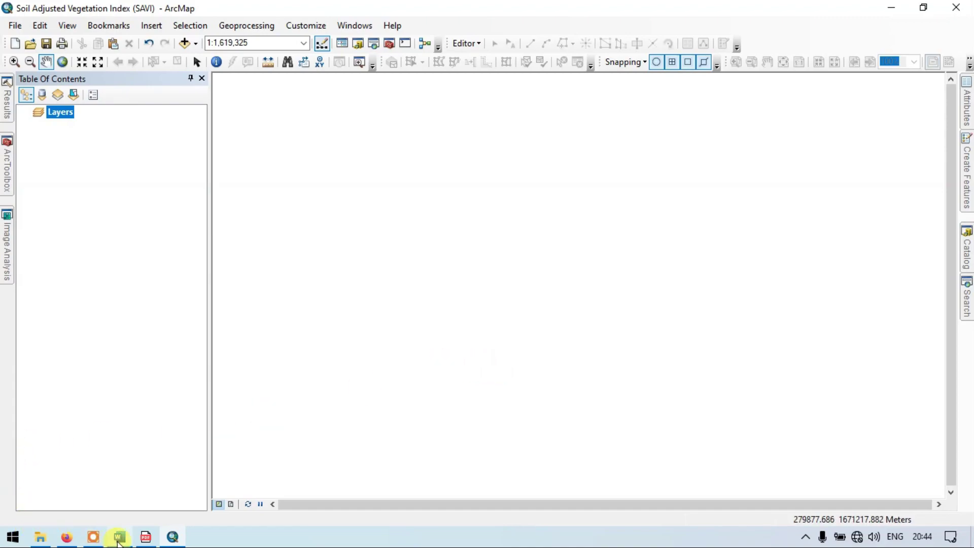
Step: Switch to the Word document and read the SAVI notes: definition, L values for different vegetation cover, and the Landsat 8-9 formula
click(118, 538)
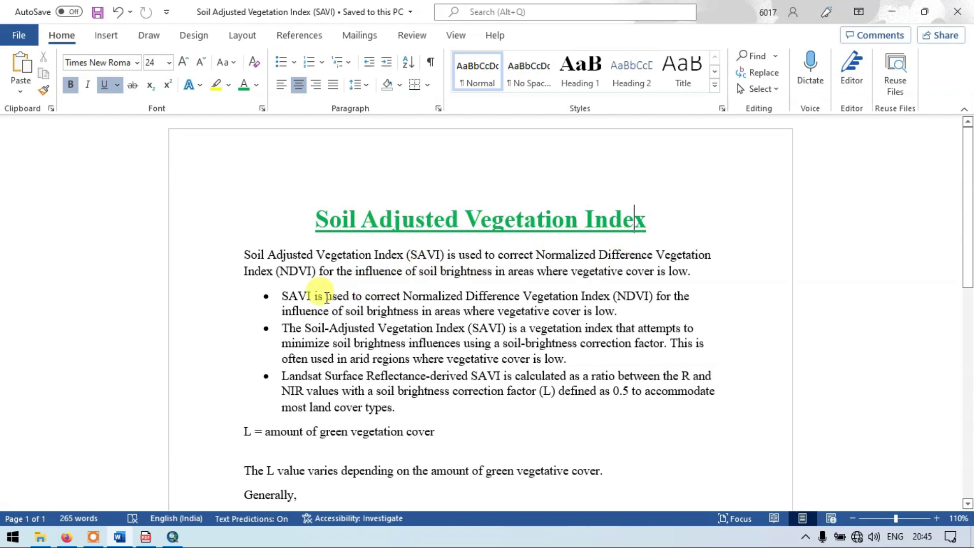
scroll(327, 298, down, 1)
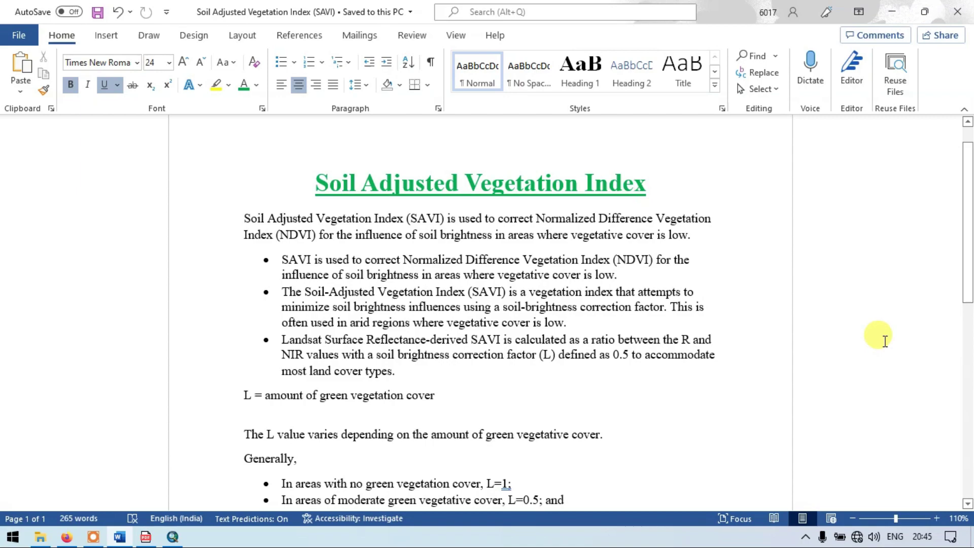
scroll(885, 340, down, 5)
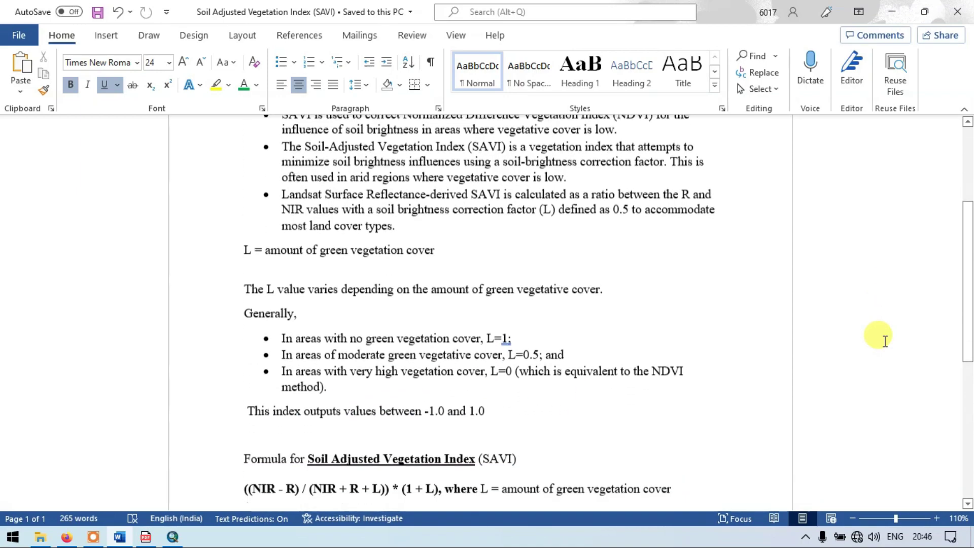
scroll(884, 341, down, 6)
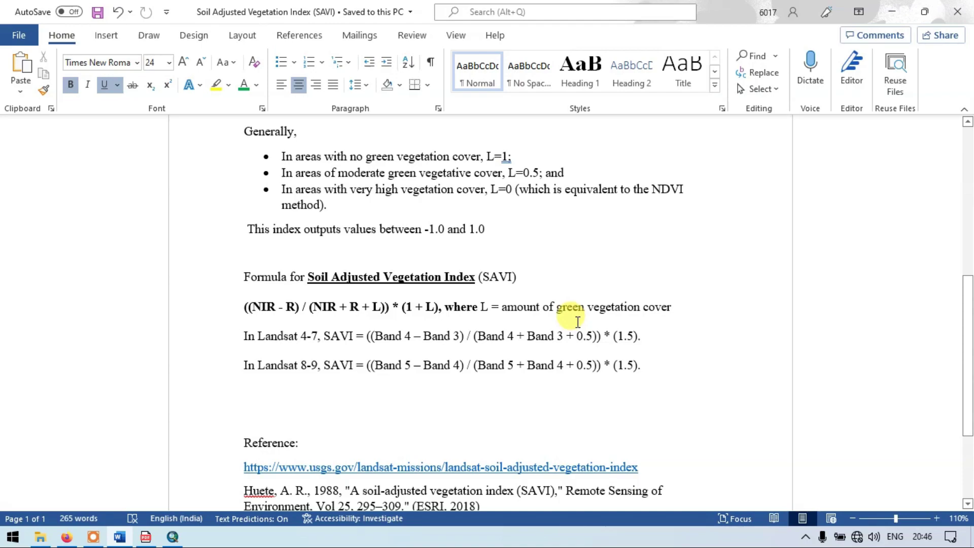
drag(297, 156, 515, 158)
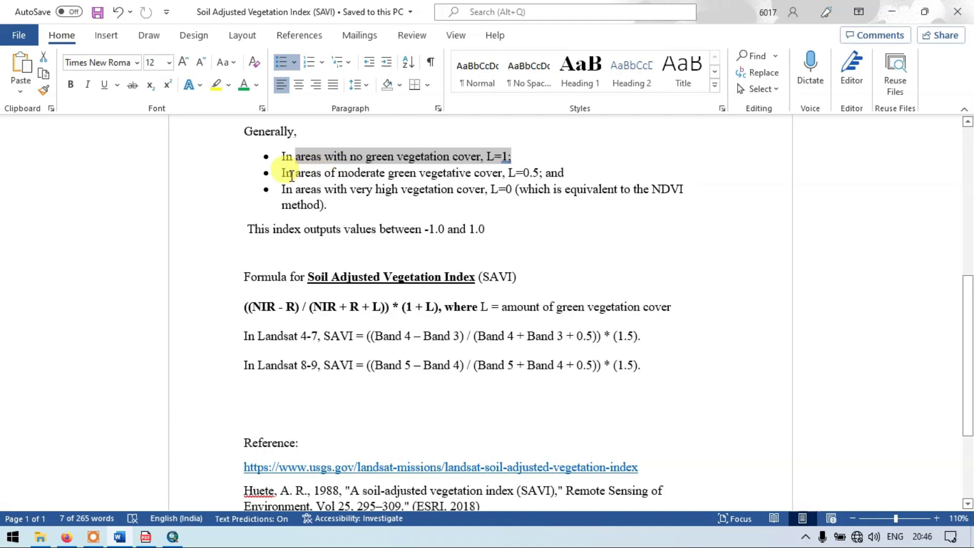
drag(283, 173, 558, 177)
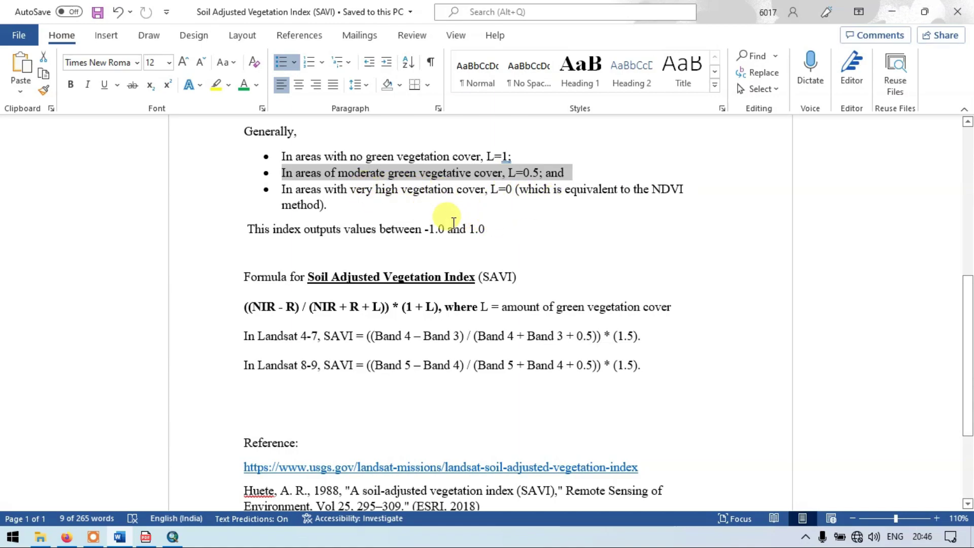
scroll(468, 287, down, 1)
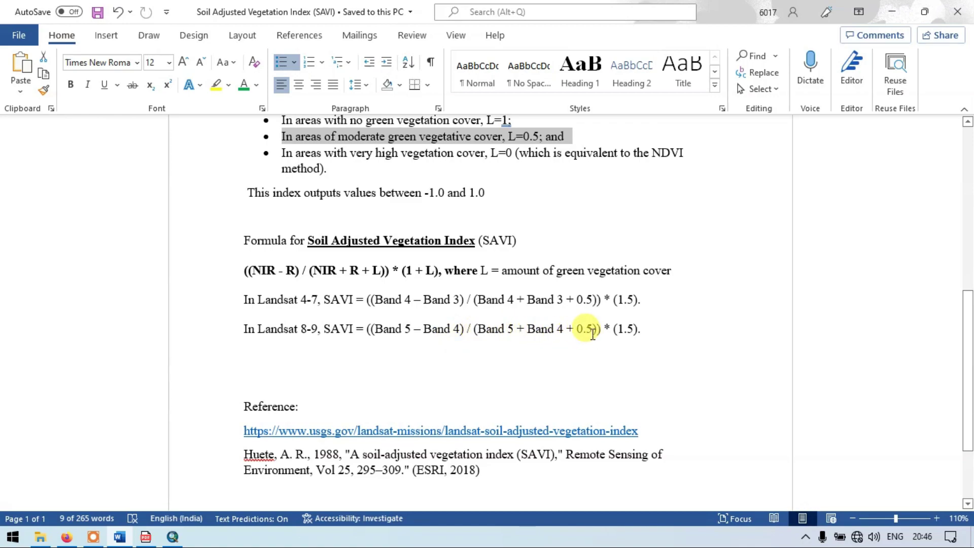
click(563, 223)
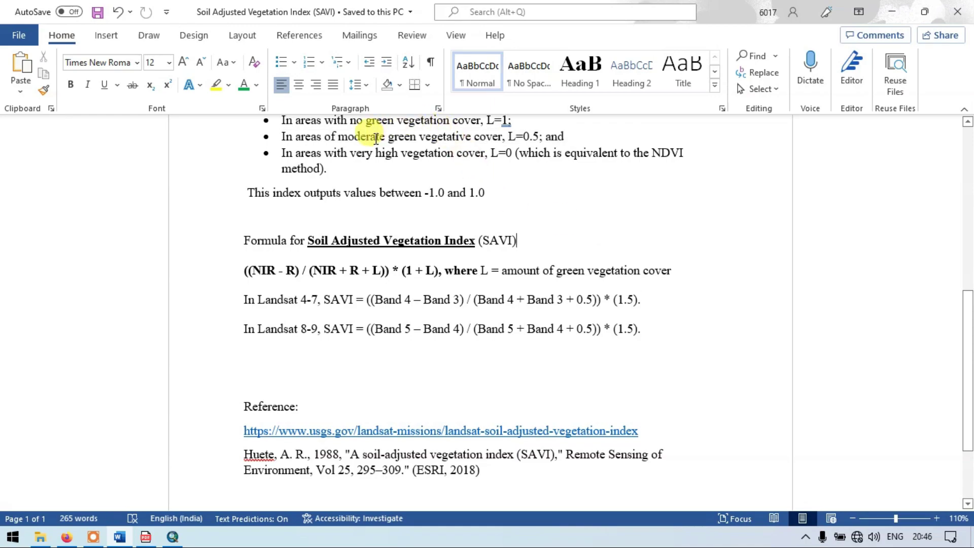
drag(296, 136, 538, 136)
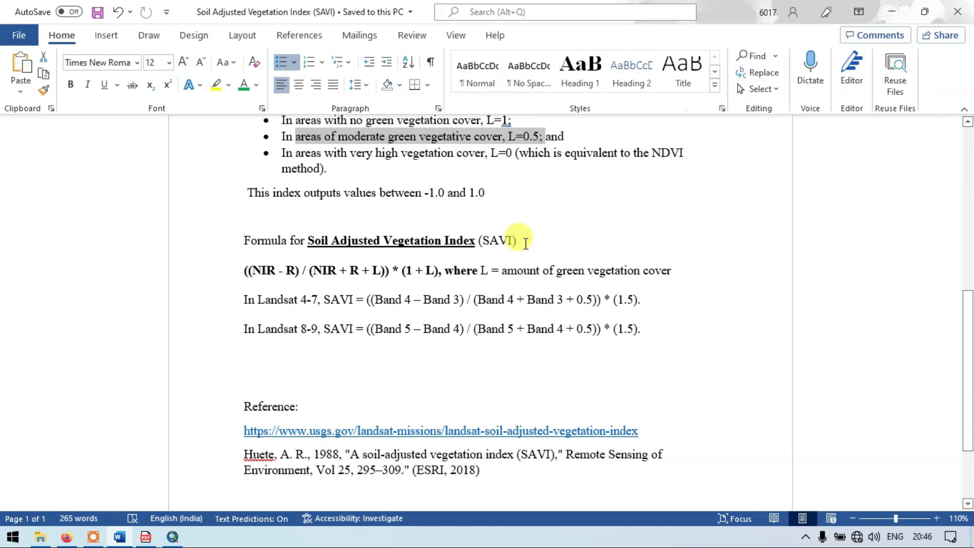
click(566, 329)
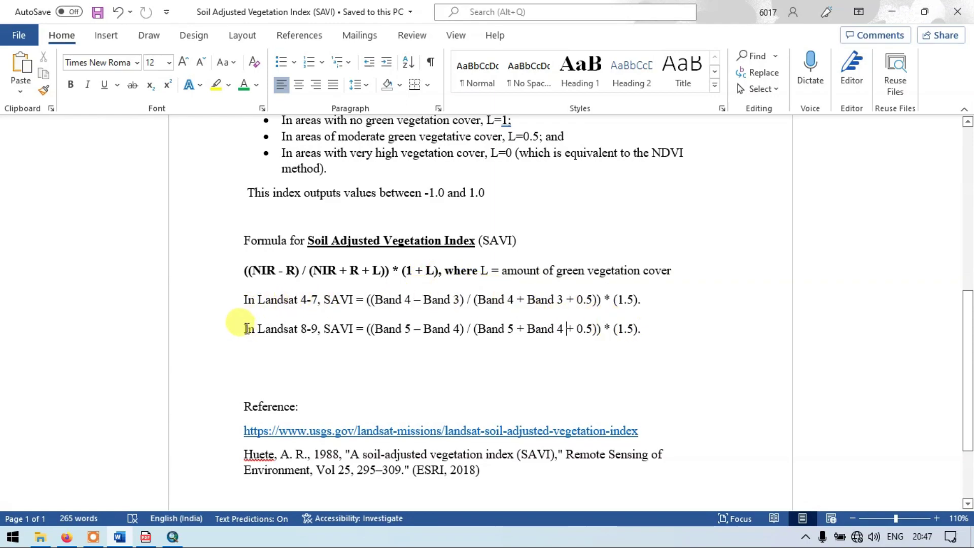
drag(245, 328, 642, 345)
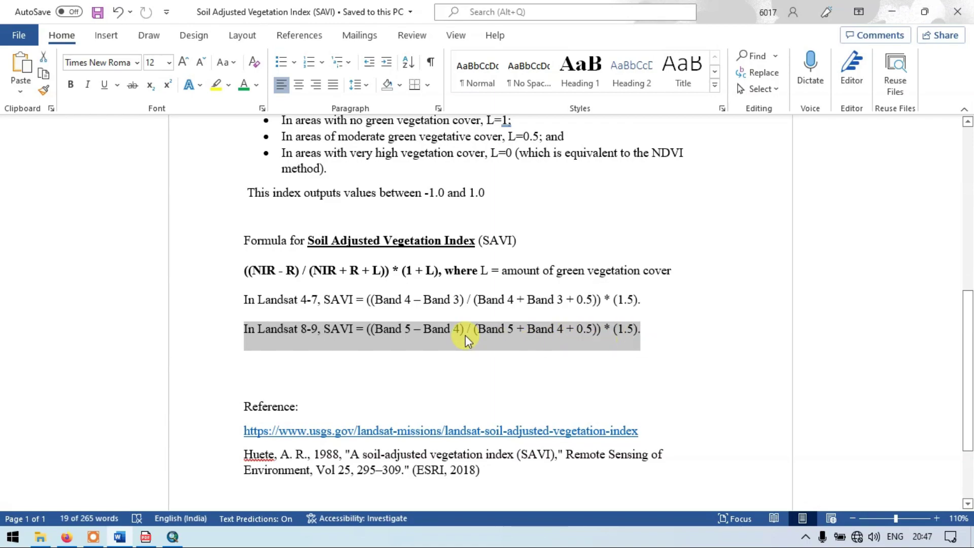
scroll(326, 343, down, 1)
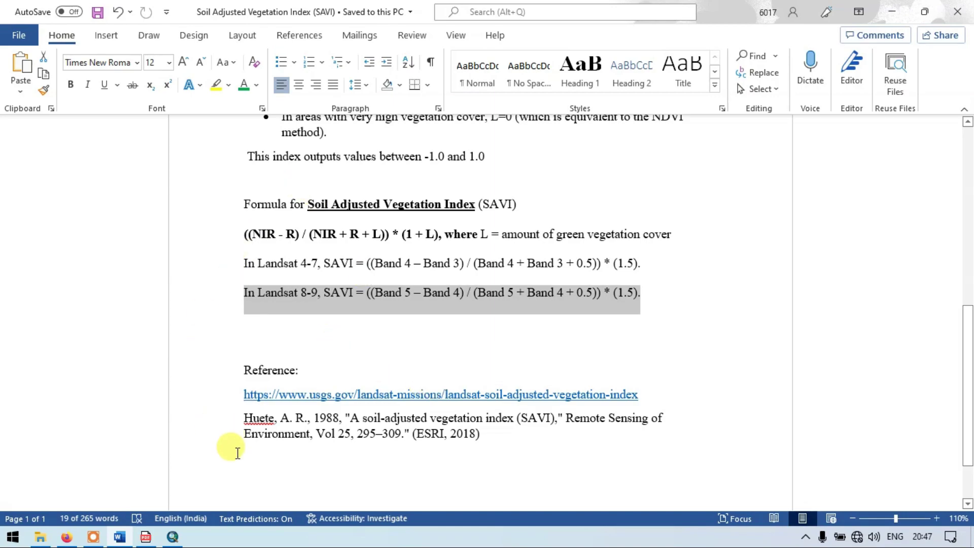
Step: Return to ArcMap and add the B4 and B5 TIF bands from the Satellite_imag folder, checking them against the formula in Word
click(173, 537)
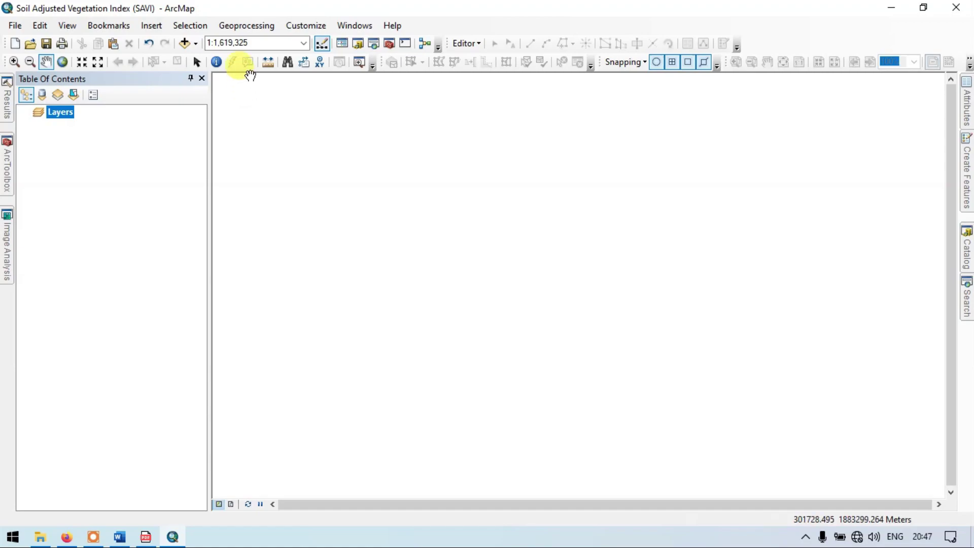
click(196, 45)
click(218, 59)
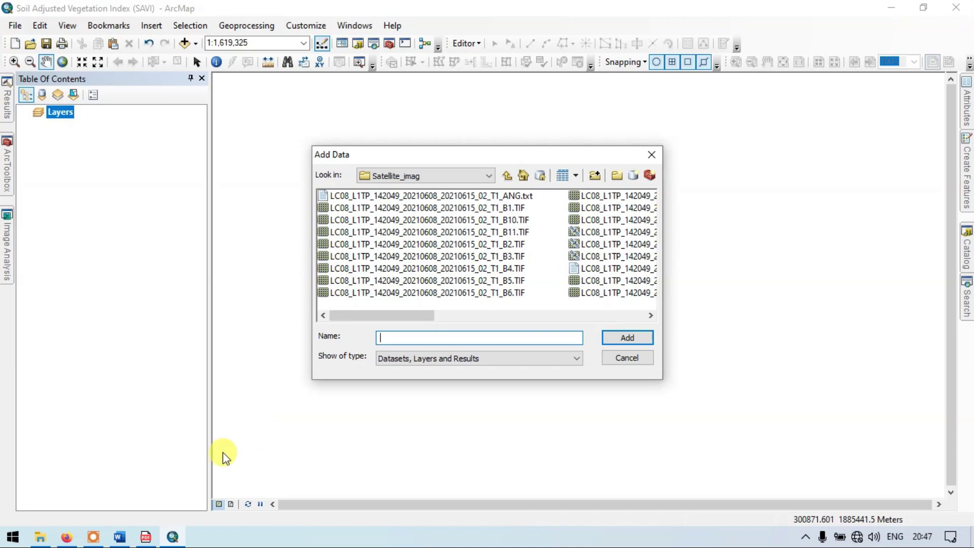
click(120, 537)
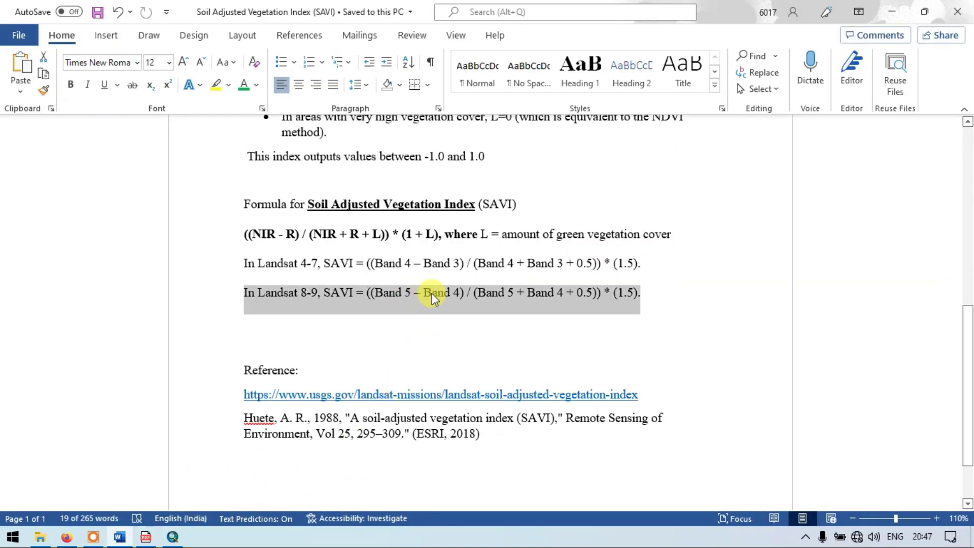
click(179, 540)
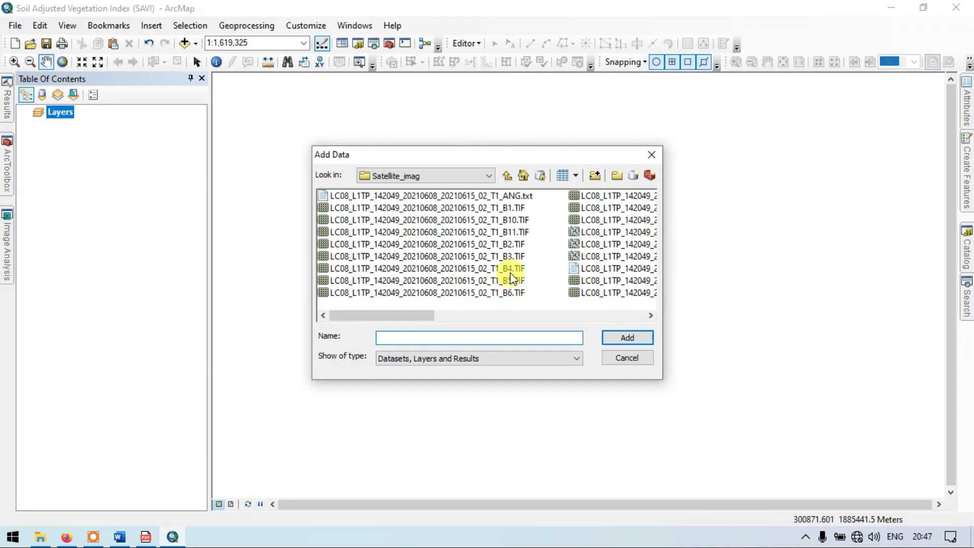
click(511, 268)
ctrl+click(512, 281)
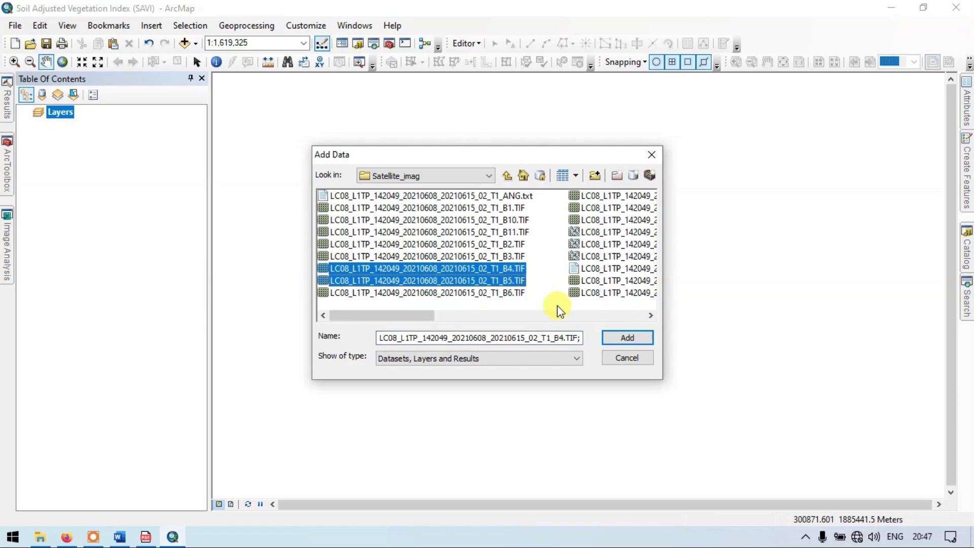
click(627, 338)
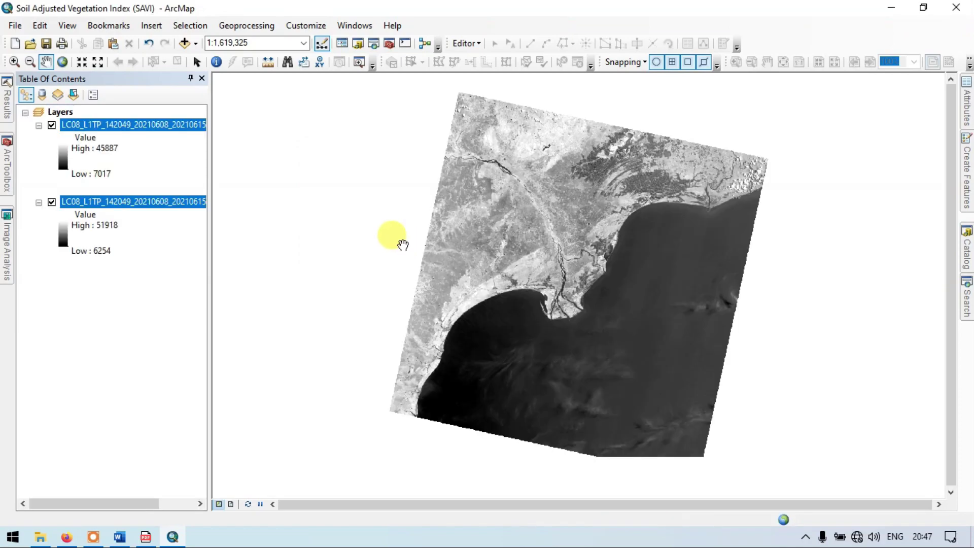
Step: Widen the table of contents to fit the full layer names and recentre the image in the map view
drag(578, 208, 516, 195)
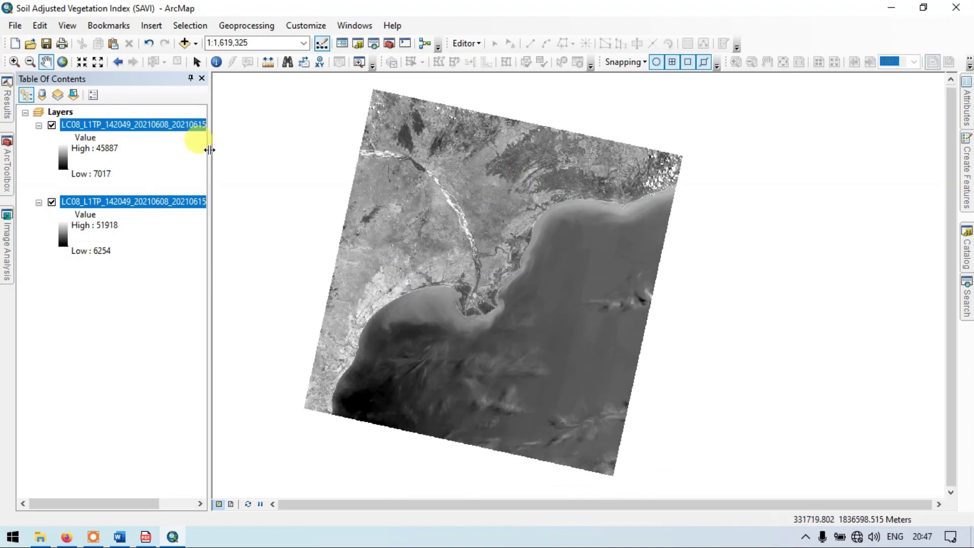
drag(207, 143, 263, 159)
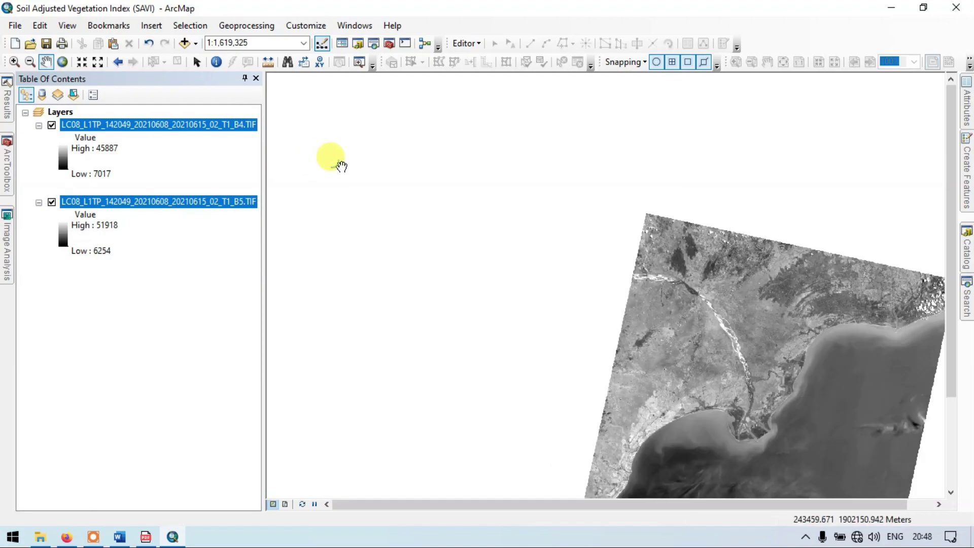
drag(791, 310, 559, 163)
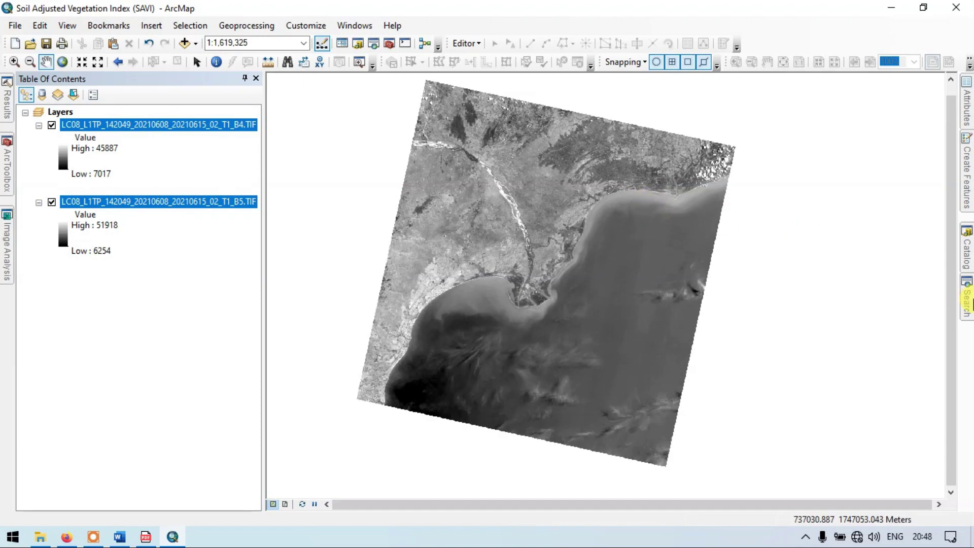
Step: Search for "raster calculator", open the Spatial Analyst Raster Calculator tool, and widen its dialog
click(966, 303)
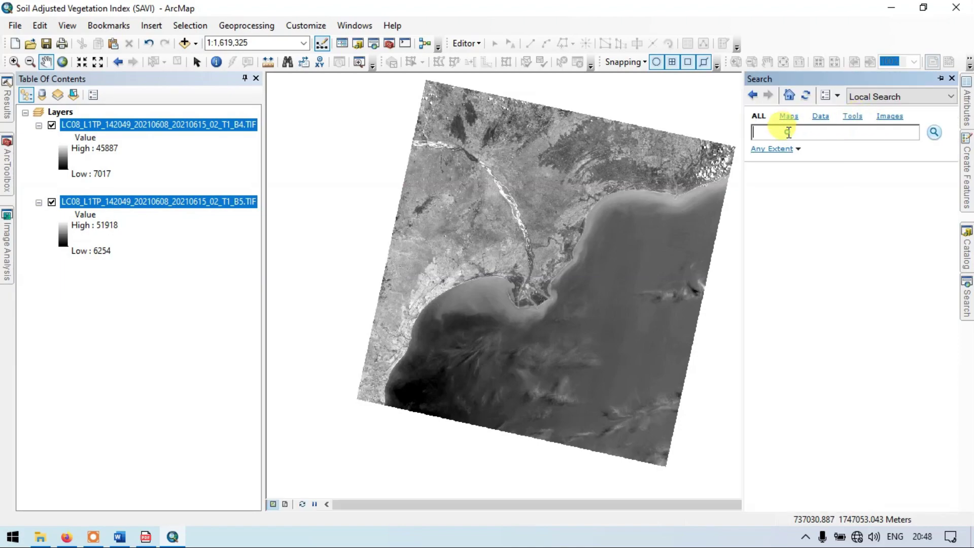
text(raster calculator)
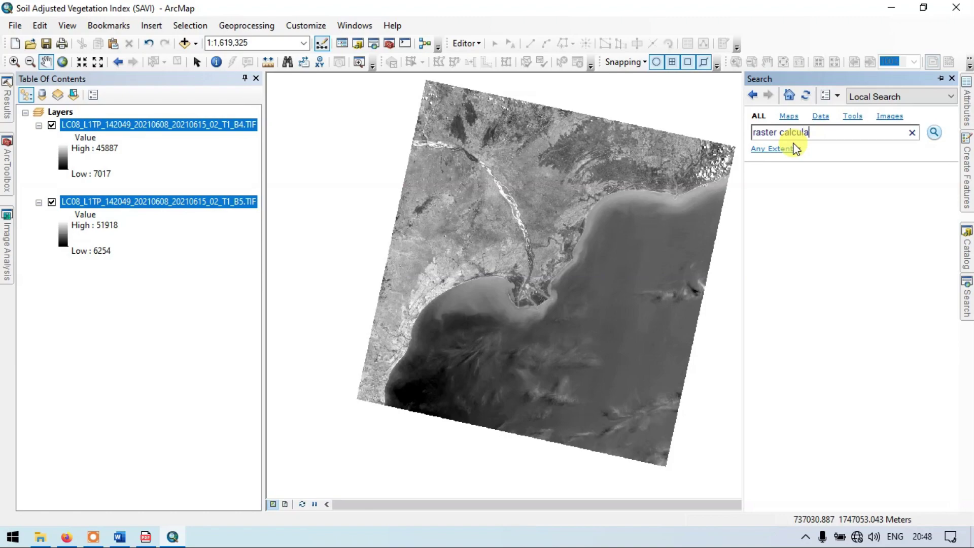
click(934, 132)
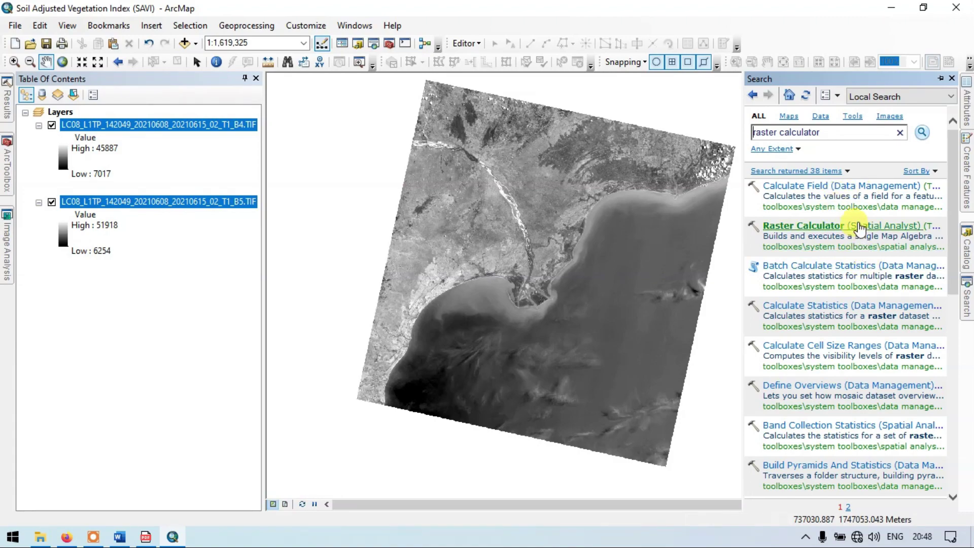
click(859, 226)
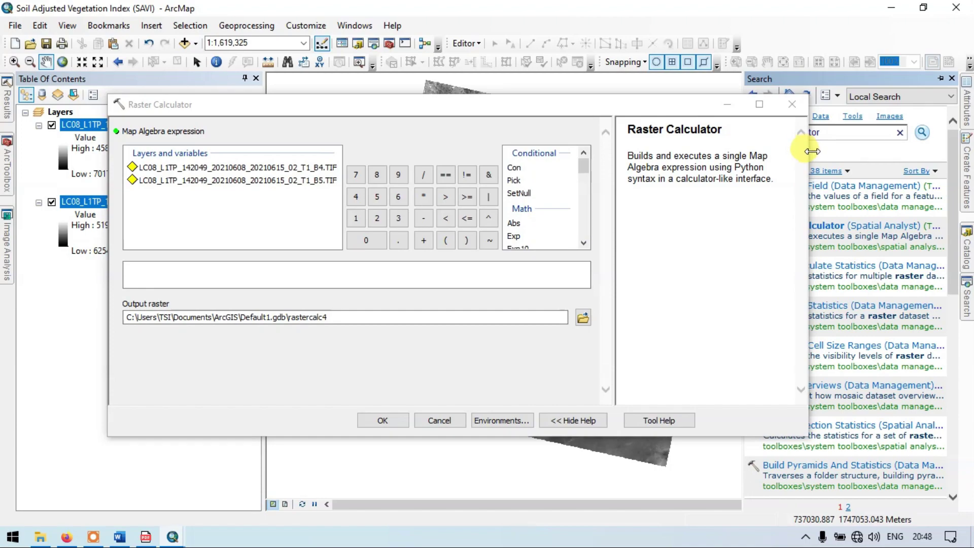
drag(812, 151, 924, 152)
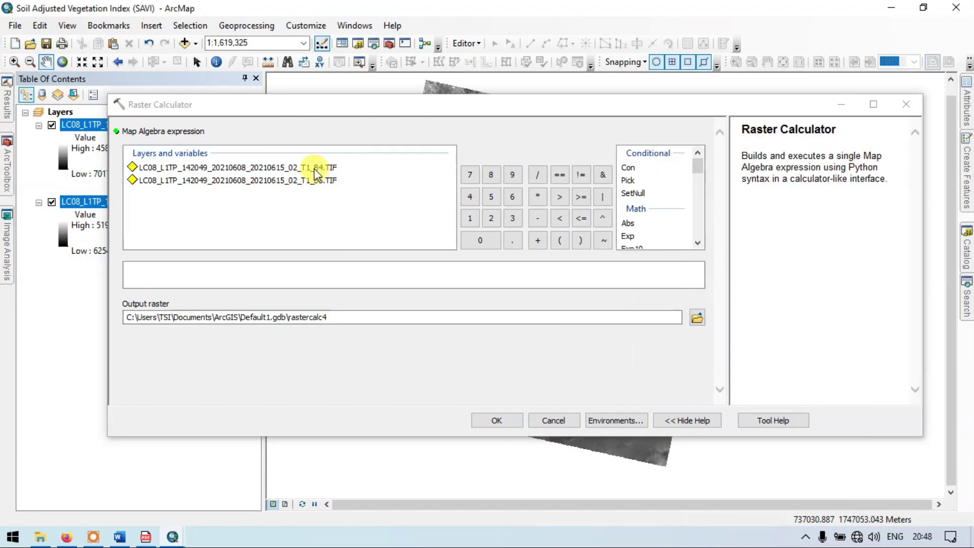
Step: Review the Landsat 8-9 SAVI formula in the Word document and return to the Raster Calculator in ArcMap
click(199, 265)
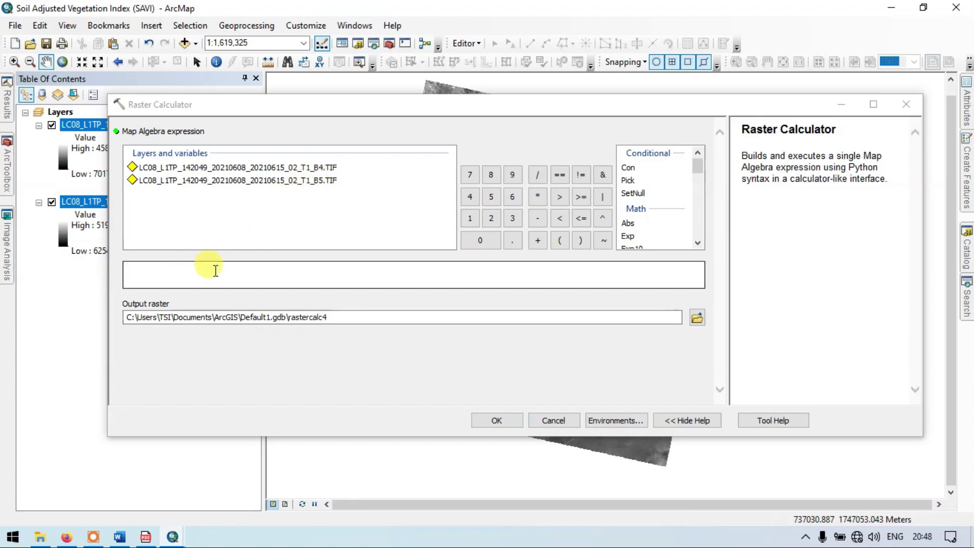
click(121, 538)
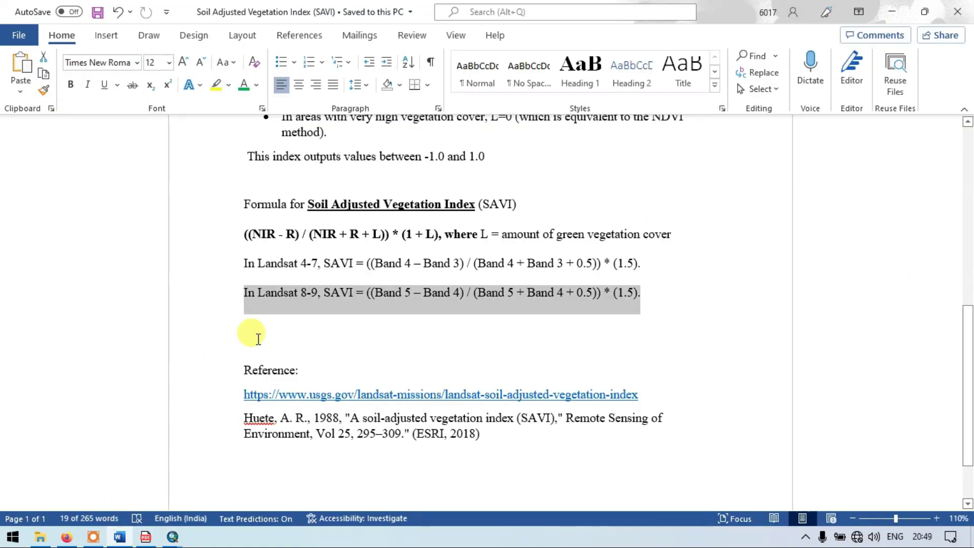
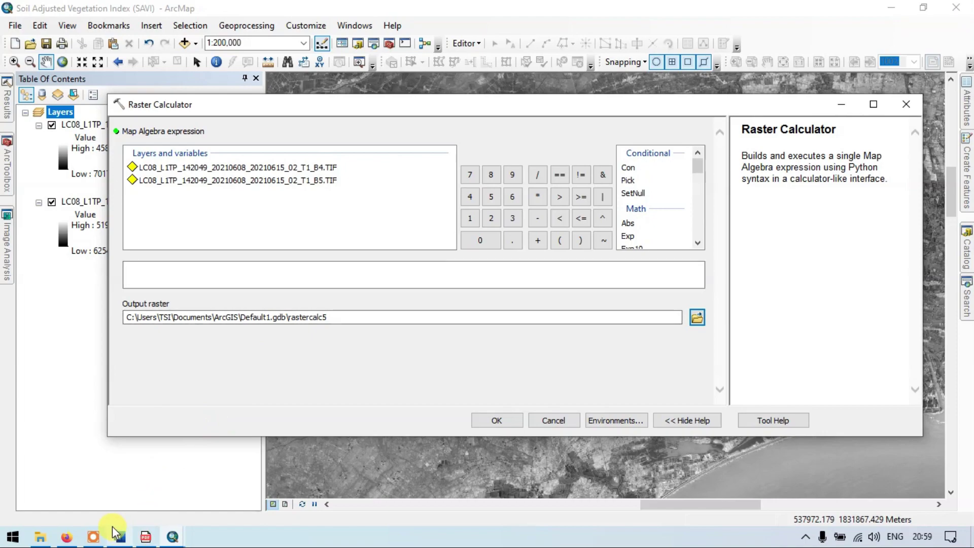
click(120, 537)
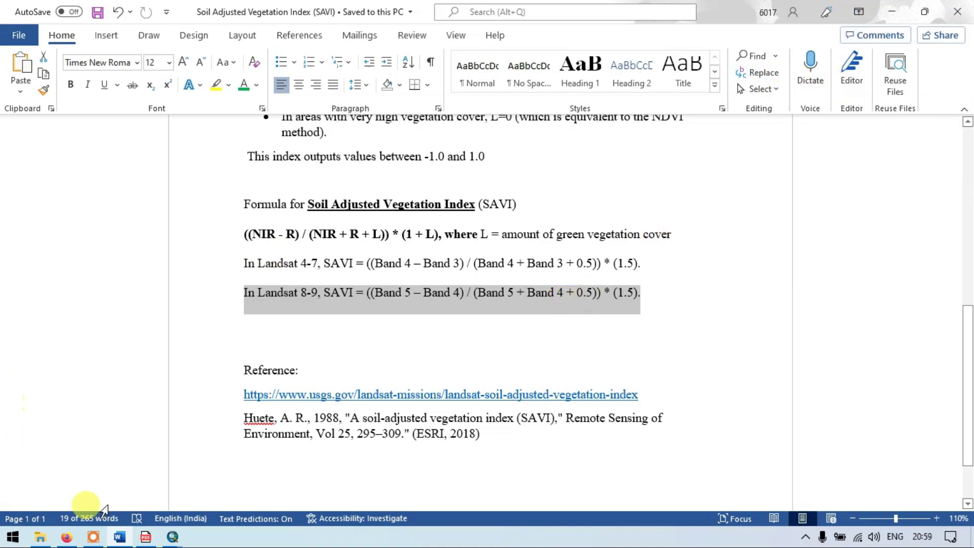
click(173, 538)
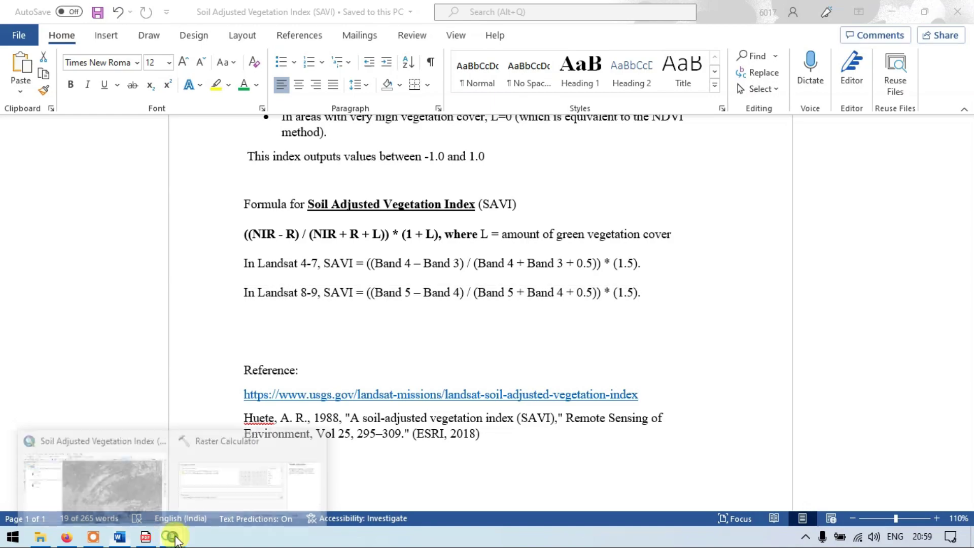
click(128, 483)
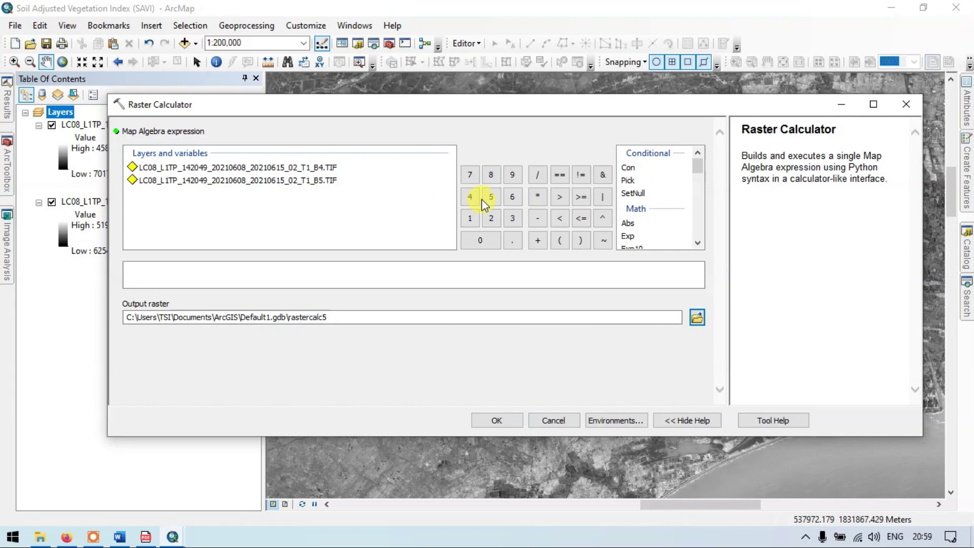
Step: Enter the numerator of the map algebra expression as Float of the B5 band minus the B4 band
scroll(654, 211, down, 1)
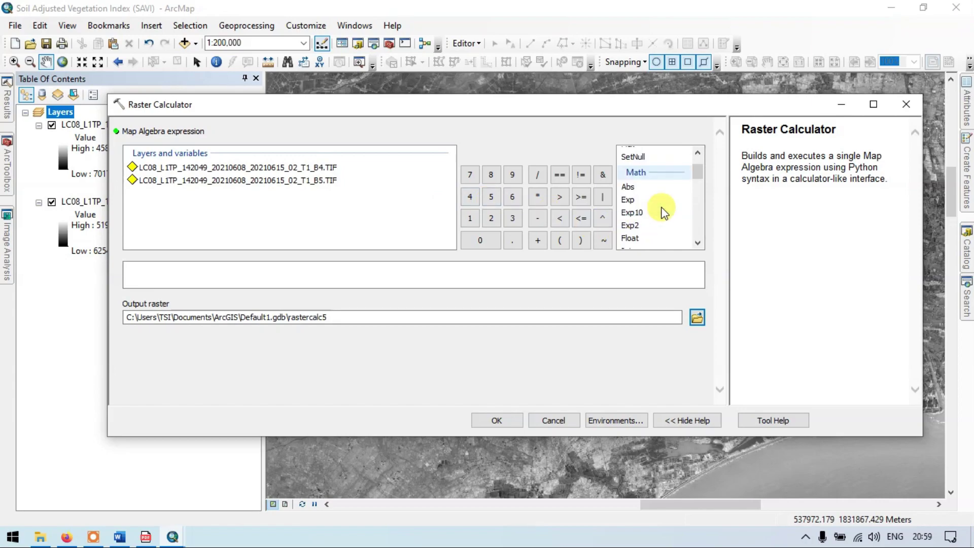
double_click(629, 239)
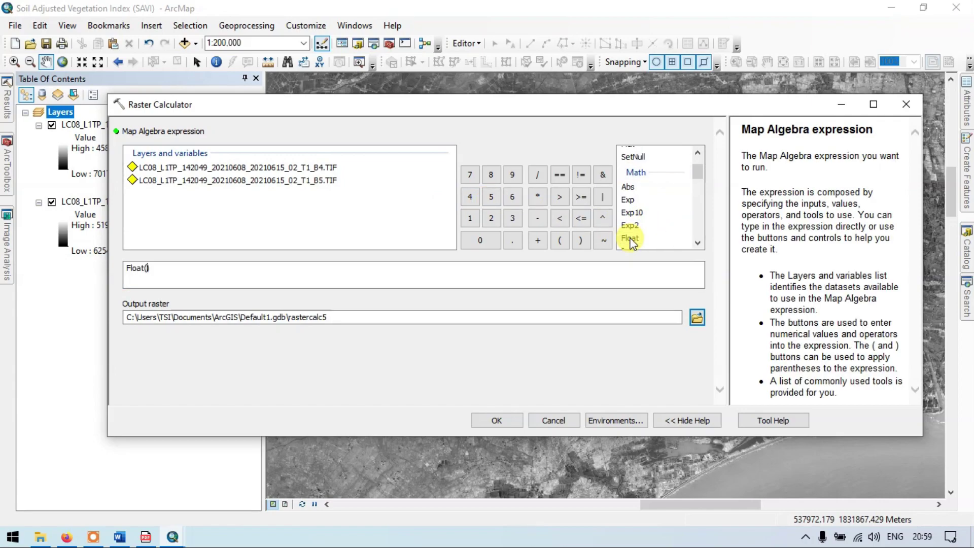
double_click(302, 182)
click(541, 222)
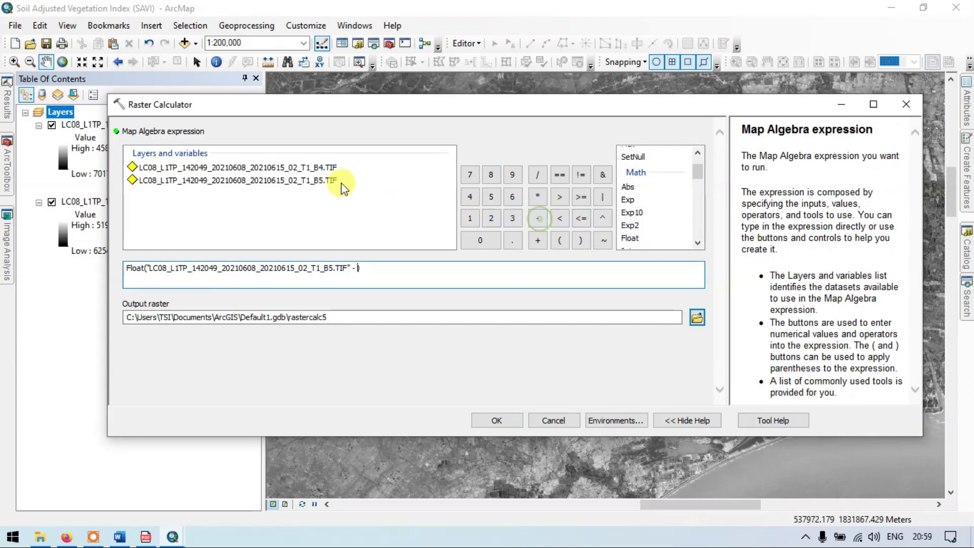
double_click(326, 168)
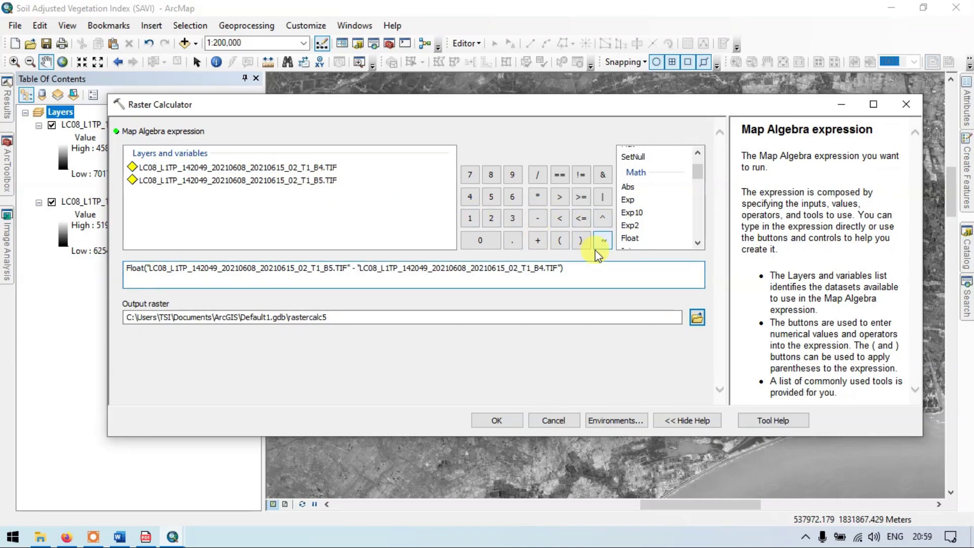
Step: Divide the numerator by Float of the B5 band plus the B4 band plus 0.5
click(566, 272)
click(538, 175)
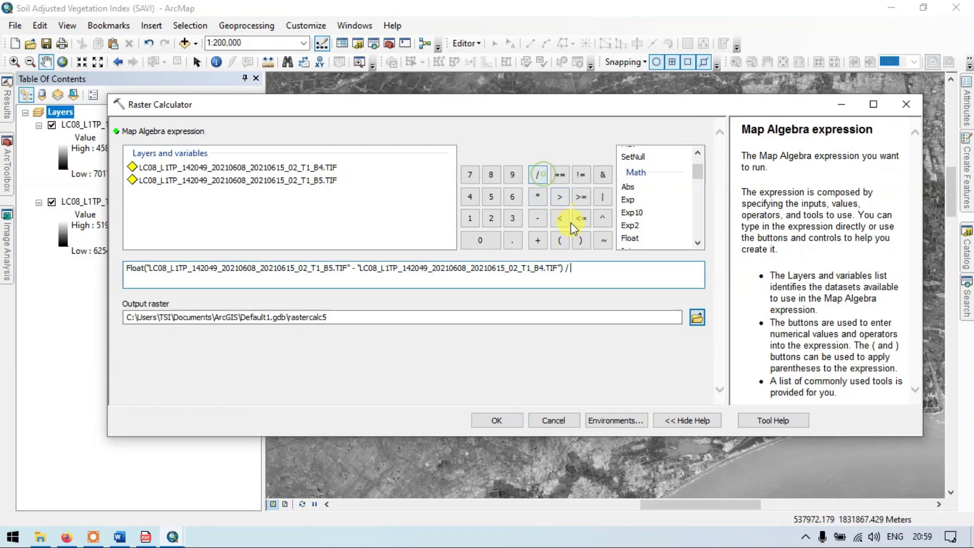
double_click(629, 237)
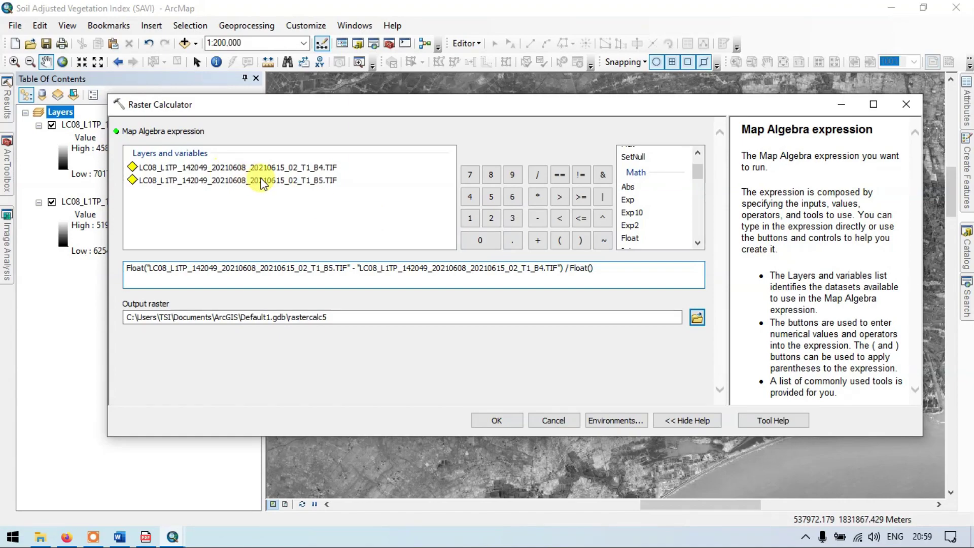
double_click(293, 181)
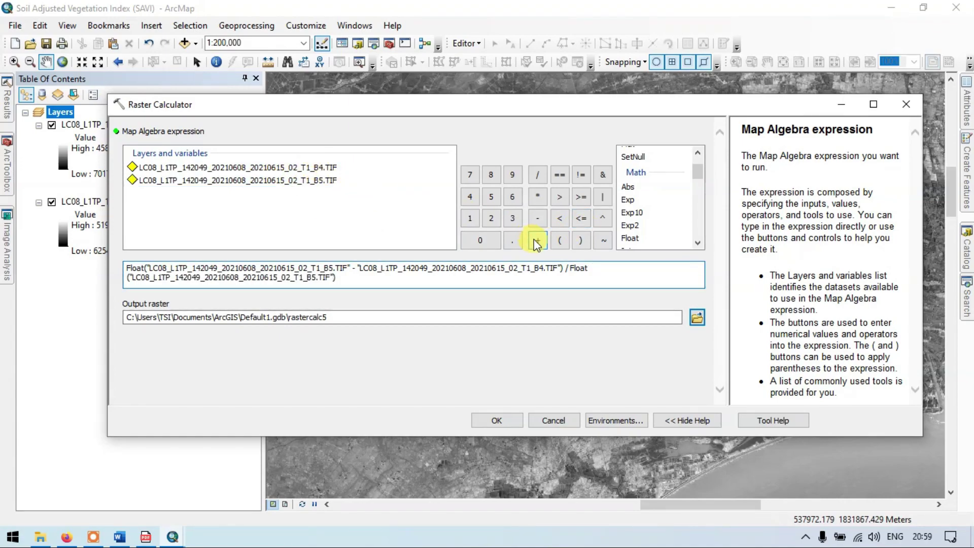
click(537, 239)
click(315, 169)
double_click(315, 169)
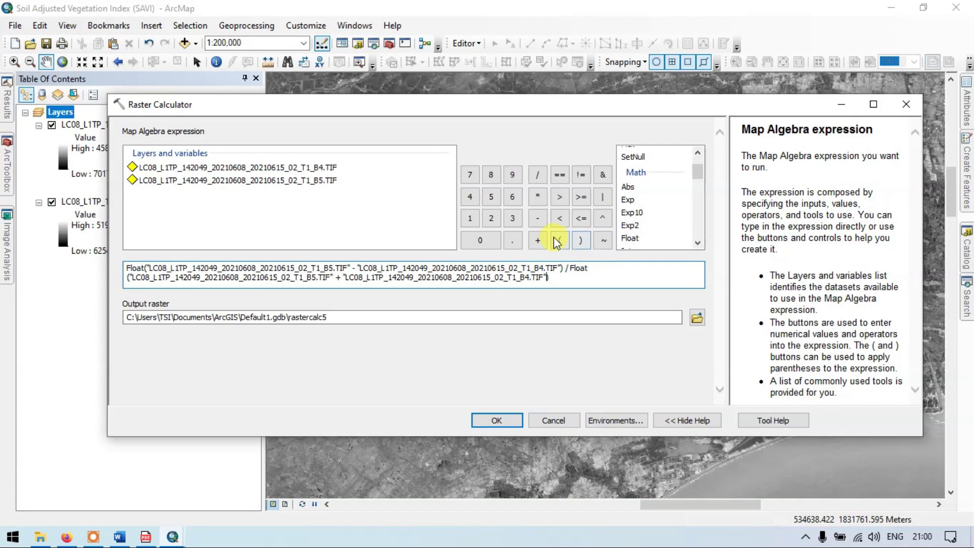
click(537, 240)
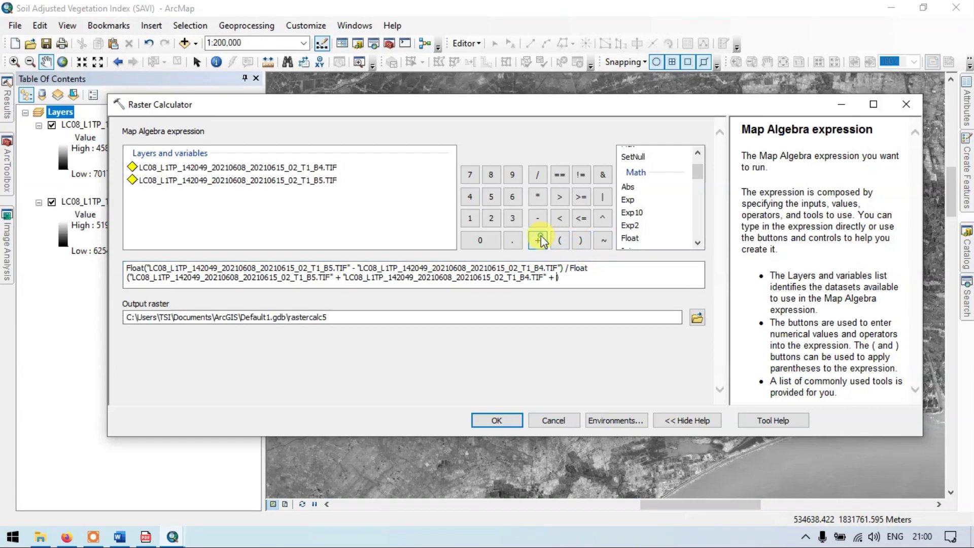
click(512, 243)
click(580, 240)
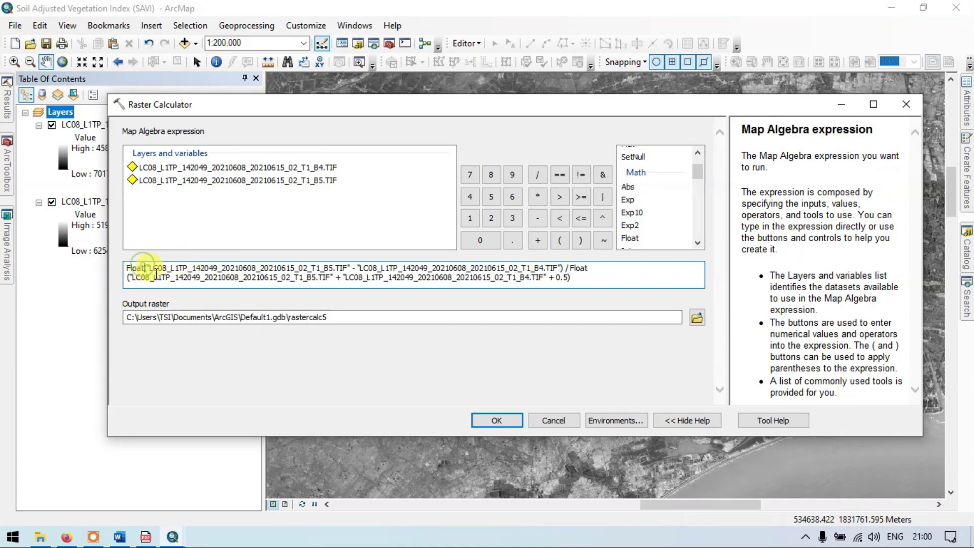
Step: Enclose the whole division in one more pair of parentheses, opening just inside the first Float and closing after 0.5
click(556, 242)
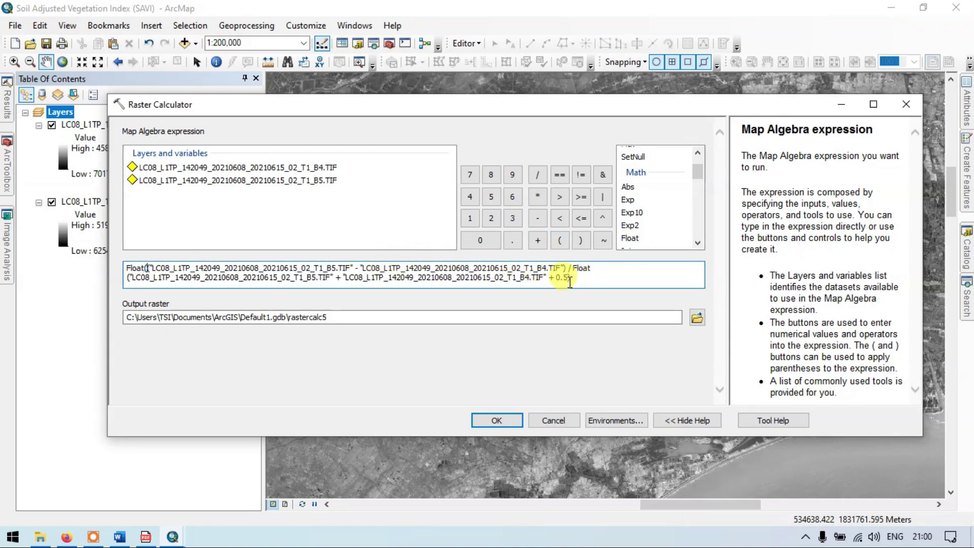
click(570, 282)
click(581, 242)
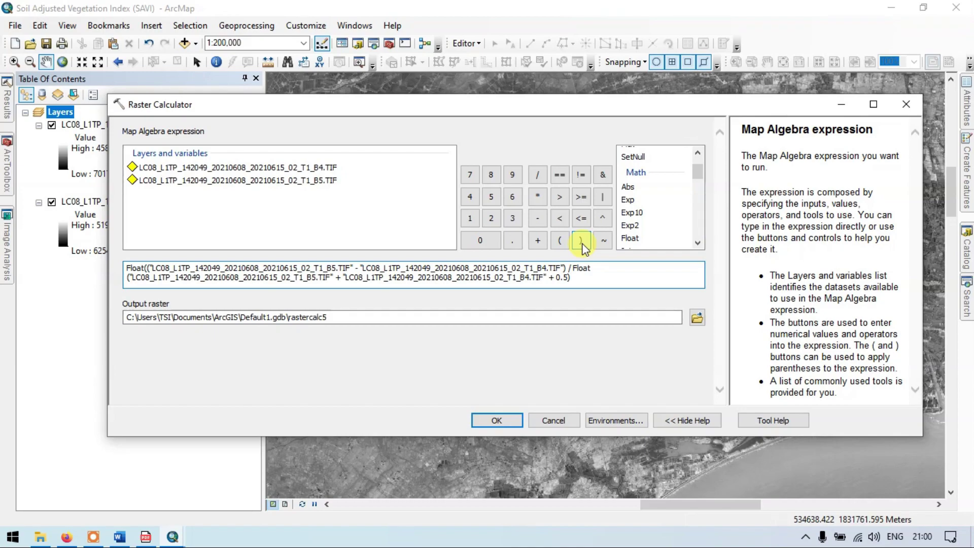
click(581, 241)
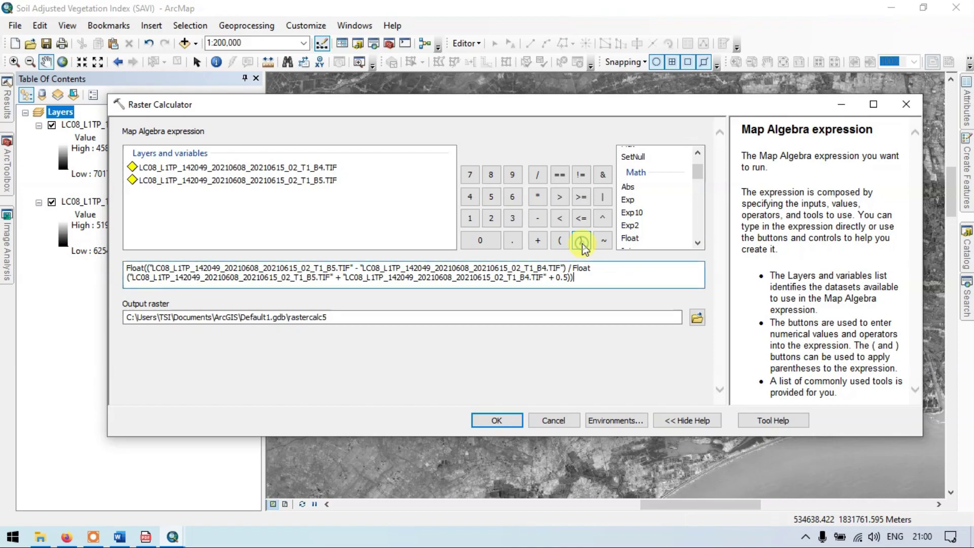
Step: Multiply the bracketed ratio by 1.5, with the factor enclosed in its own parentheses
click(538, 197)
click(472, 219)
click(512, 240)
click(491, 197)
click(581, 278)
click(560, 240)
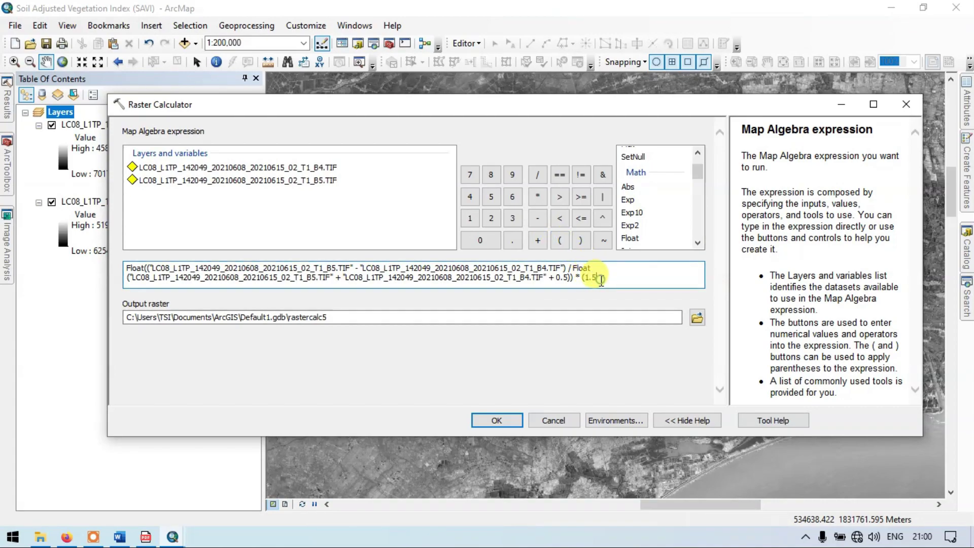
click(583, 242)
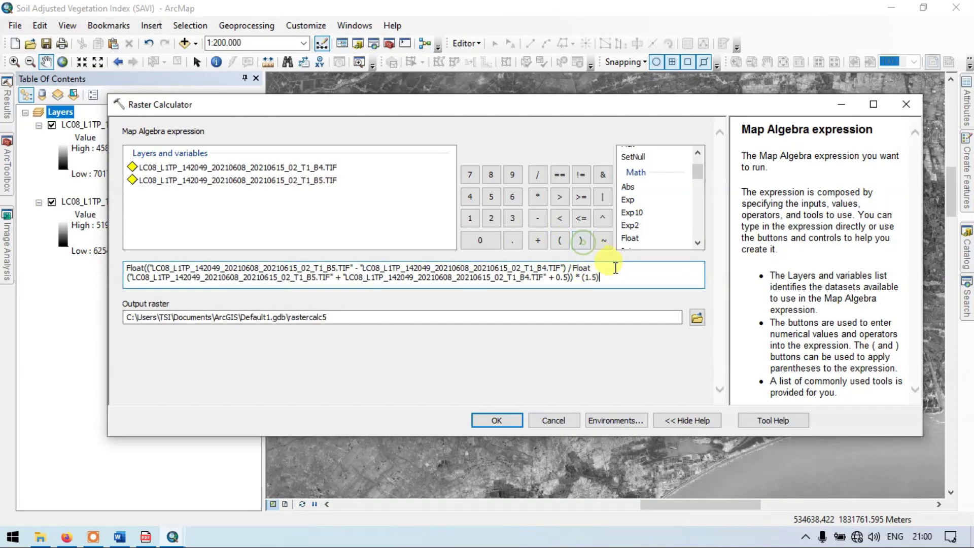
Step: Compare the finished expression with the Landsat 8-9 SAVI formula in Word, then return to ArcMap
click(627, 304)
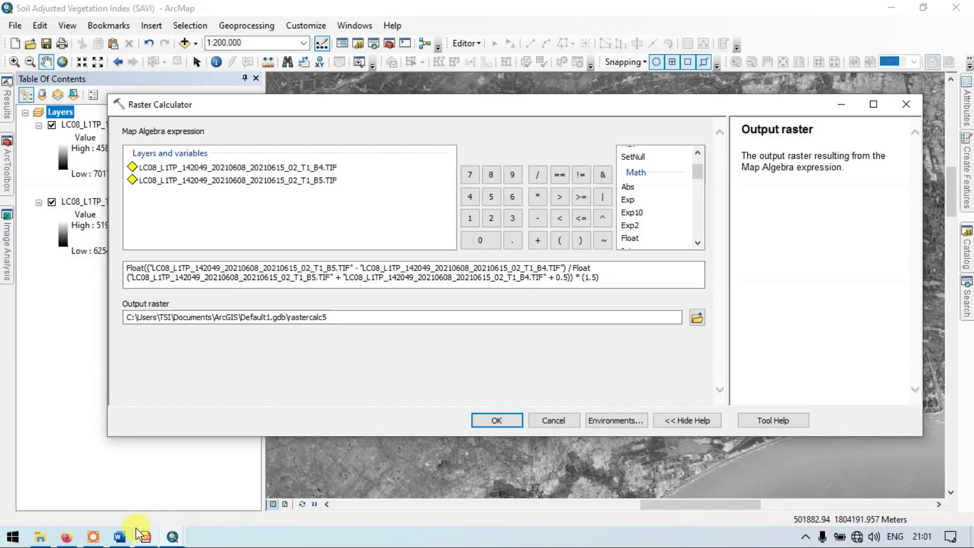
click(120, 536)
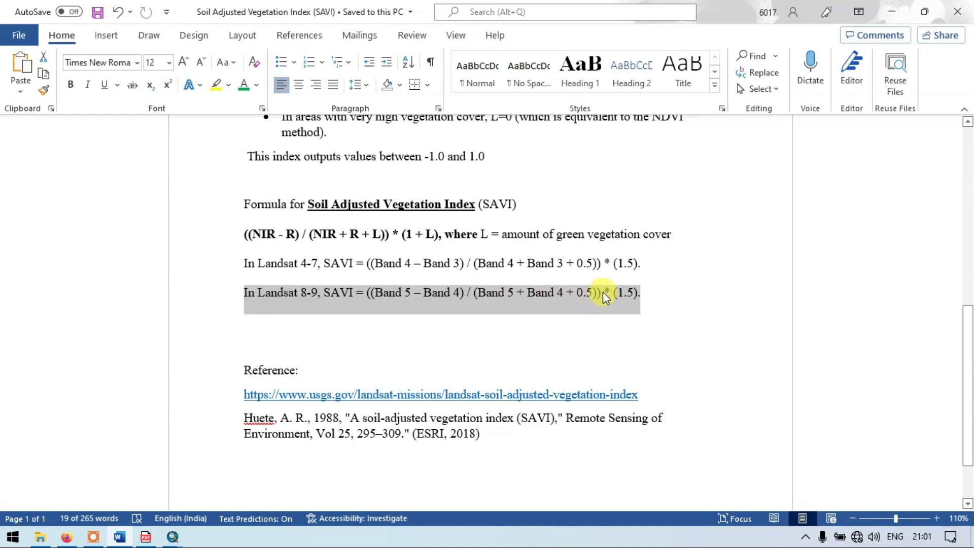
click(891, 12)
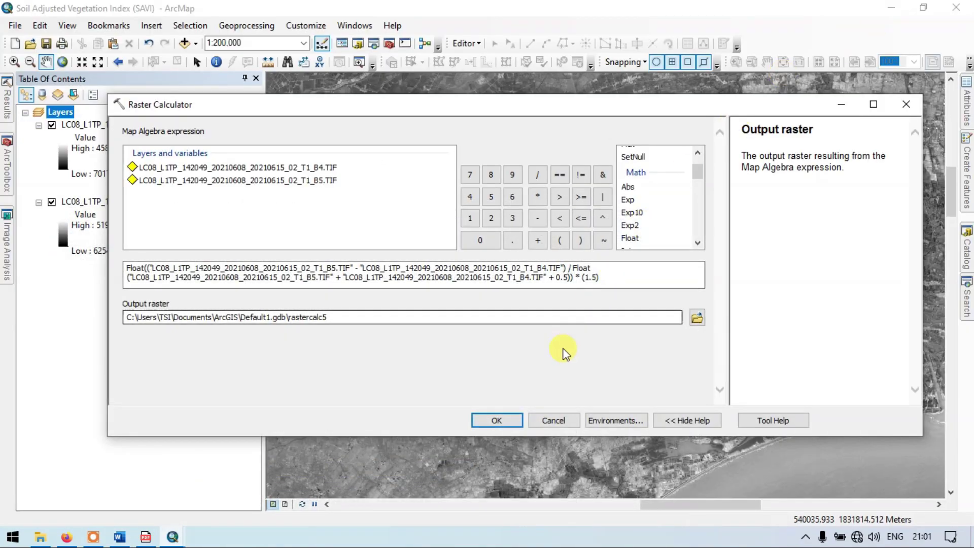
Step: Set the output raster to SAVI in the scarp folder and run the calculation
click(696, 318)
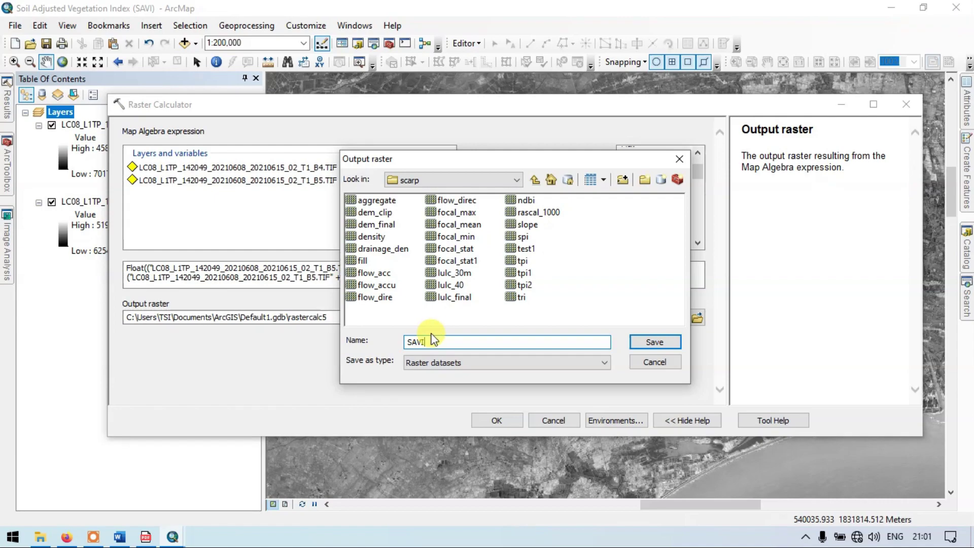
click(673, 339)
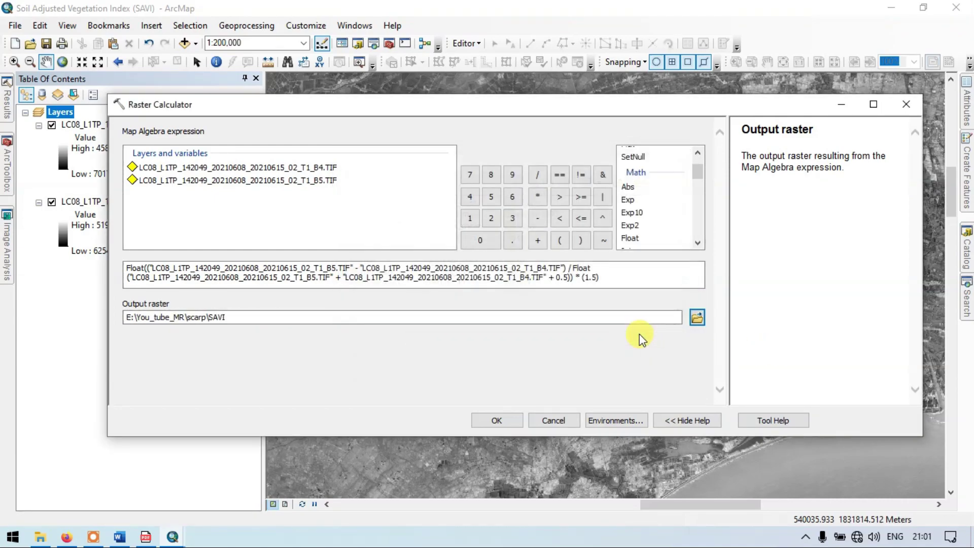
click(497, 420)
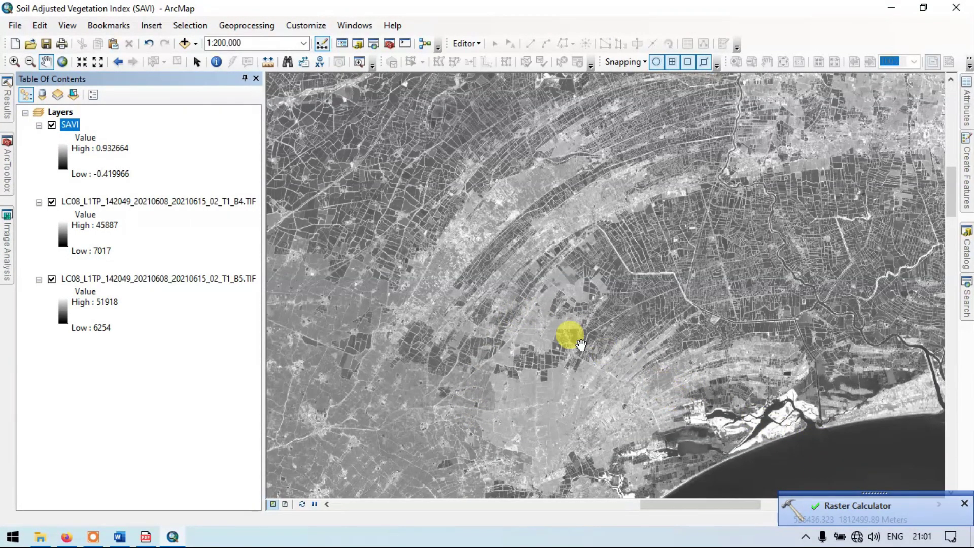
Step: Inspect the SAVI raster on the map and hide the B4 and B5 band layers
scroll(468, 210, up, 2)
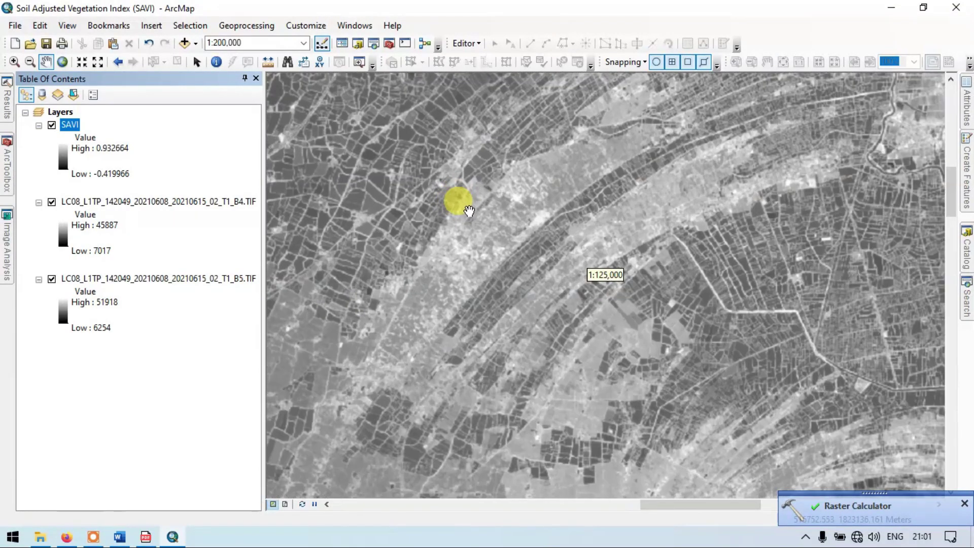
scroll(469, 211, down, 3)
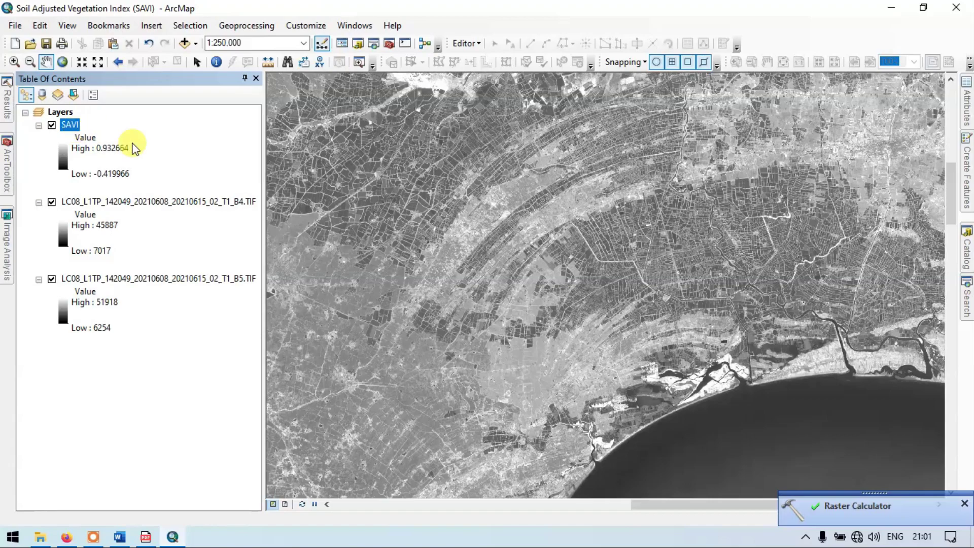
scroll(562, 251, down, 3)
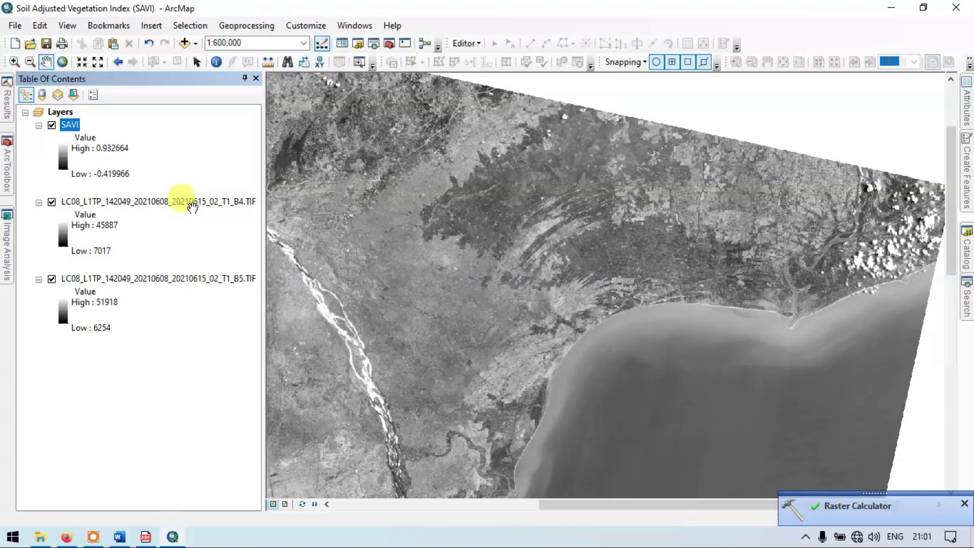
click(51, 202)
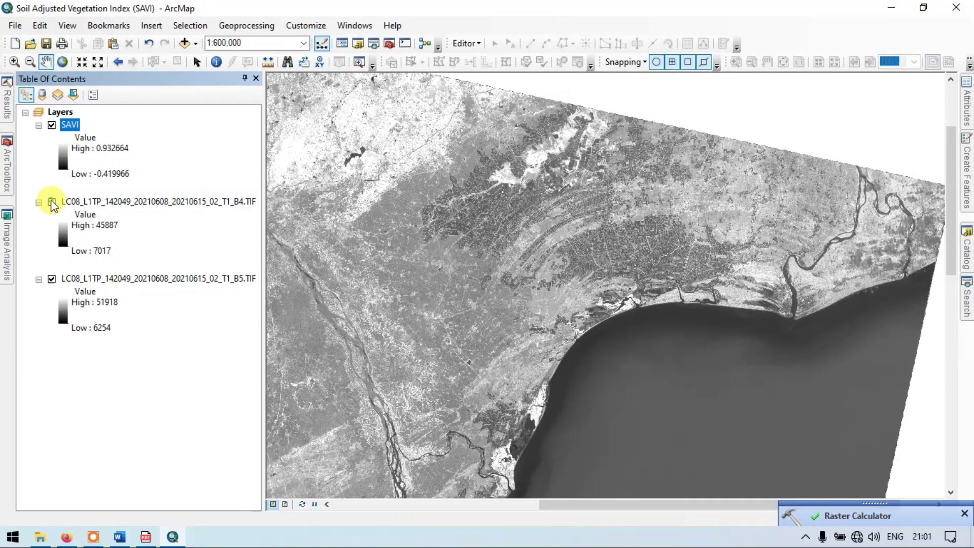
click(52, 279)
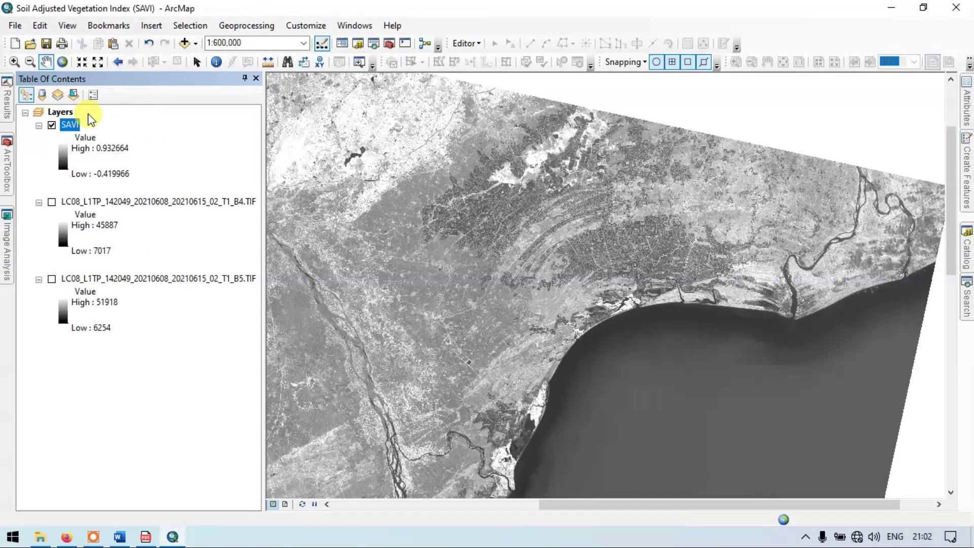
Step: Symbolize the SAVI layer with the stretched color ramp running from orange-red through yellow and green to dark blue
right_click(74, 127)
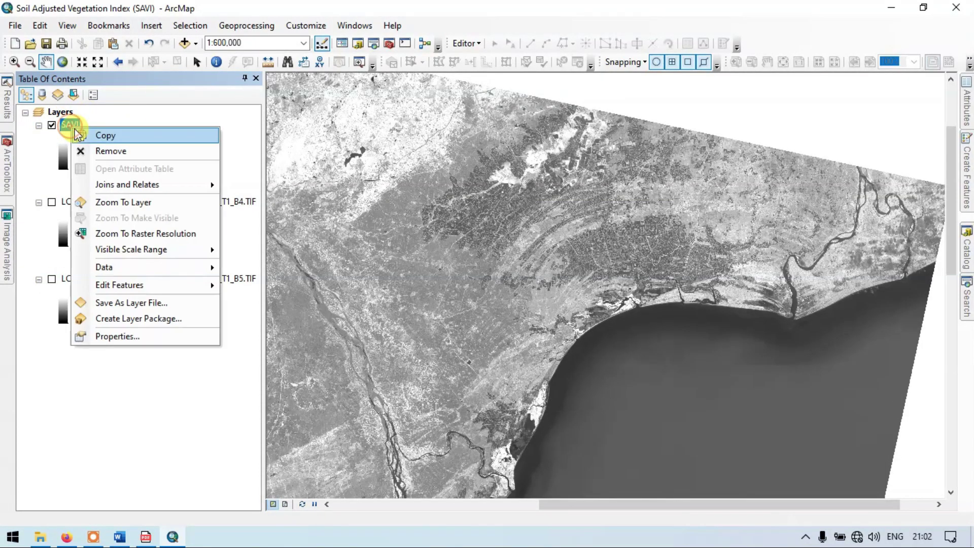
click(138, 336)
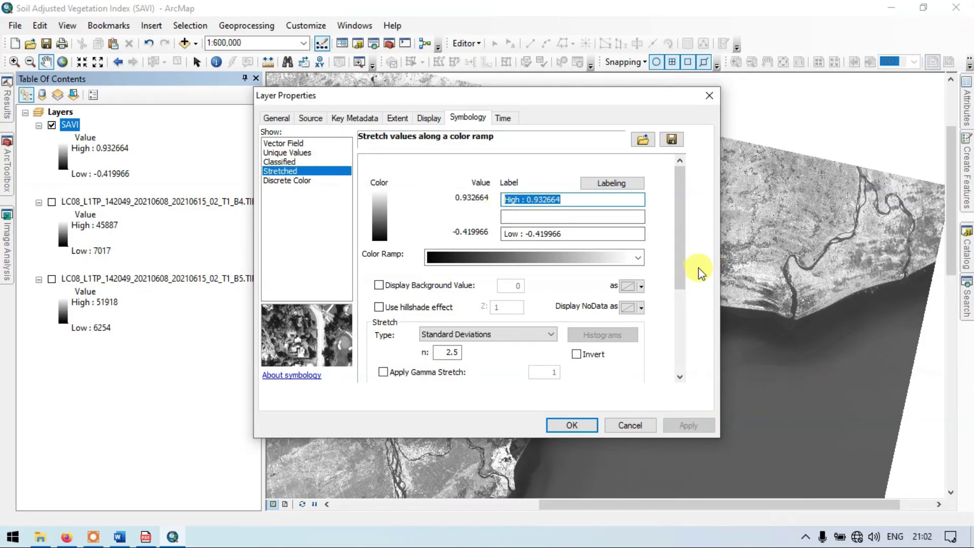
click(637, 258)
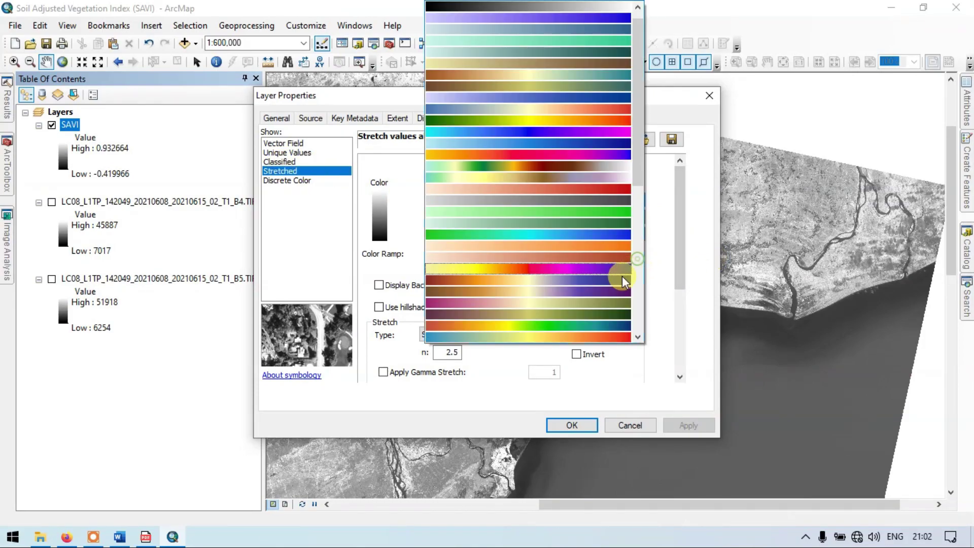
click(568, 323)
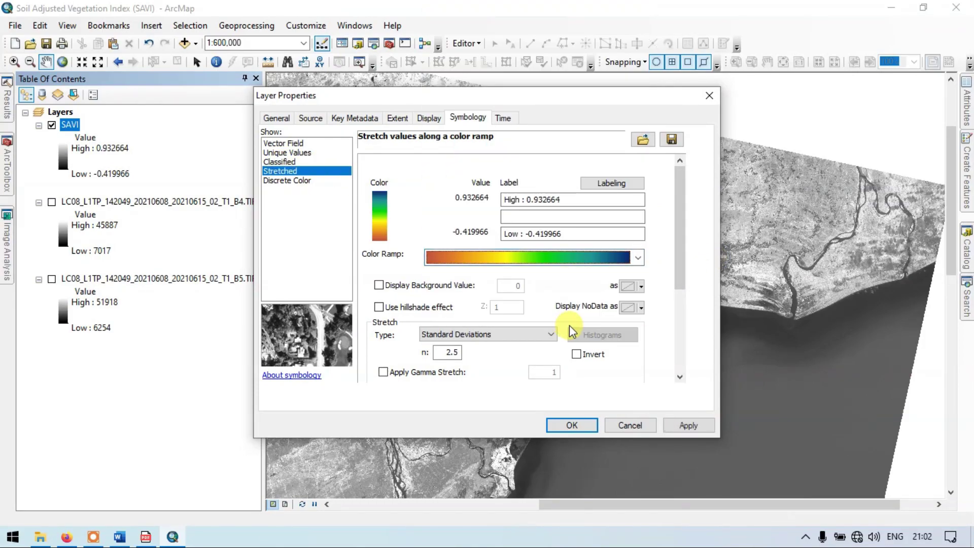
click(635, 259)
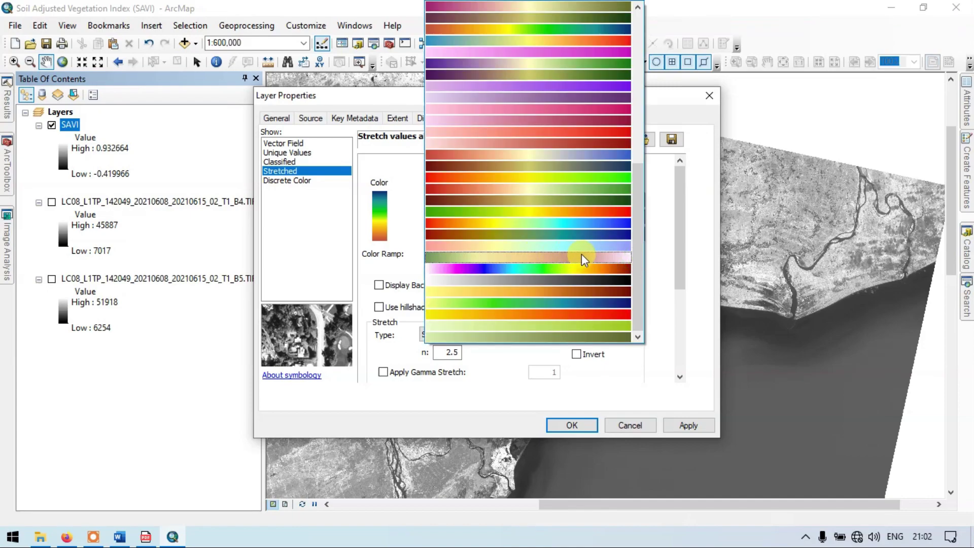
click(666, 249)
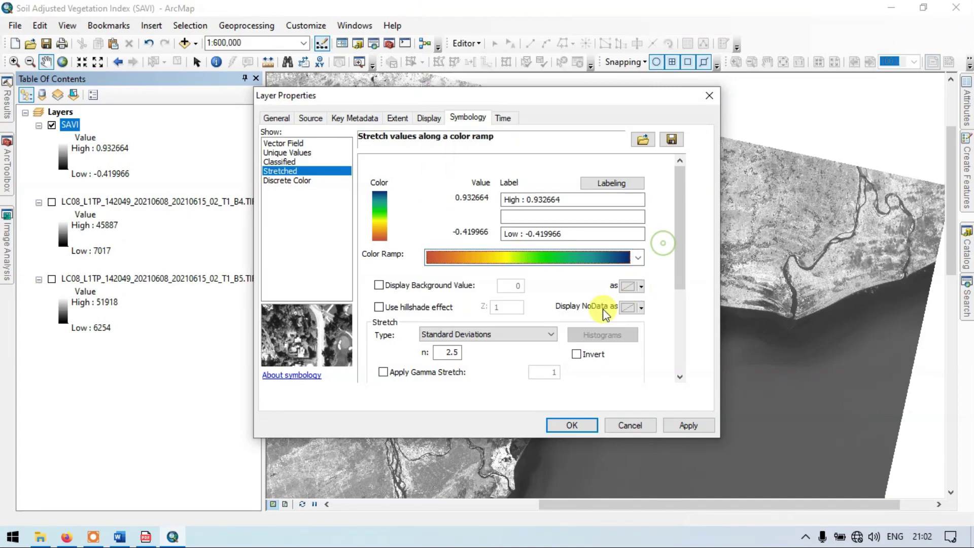
click(687, 425)
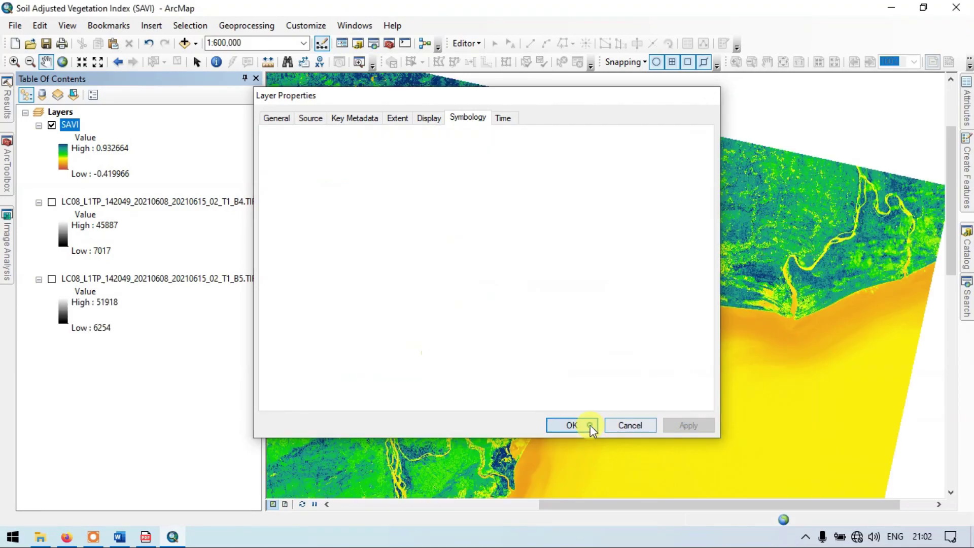
click(589, 424)
Step: Examine the recolored SAVI raster over the whole scene, and up close along the river and the dark blue areas north of it
scroll(574, 407, down, 3)
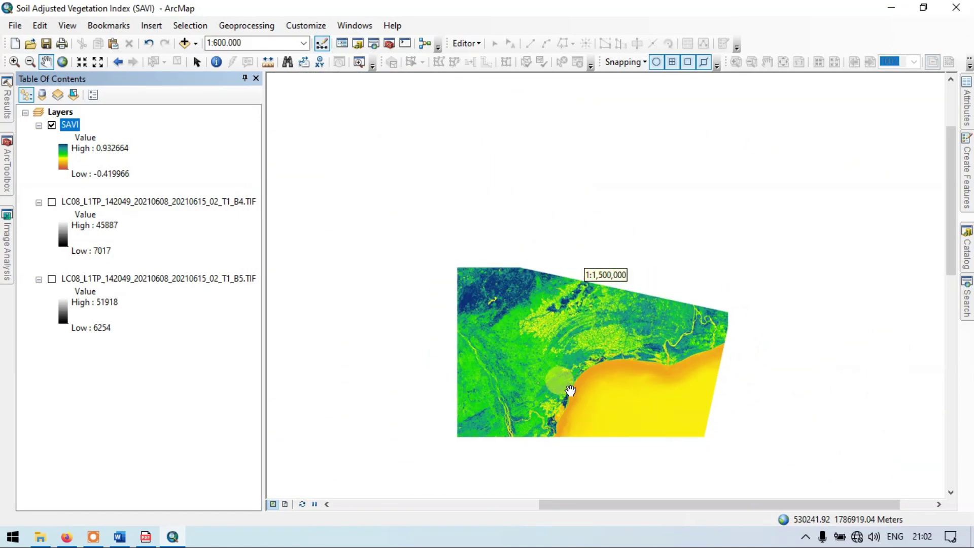
drag(561, 354, 585, 219)
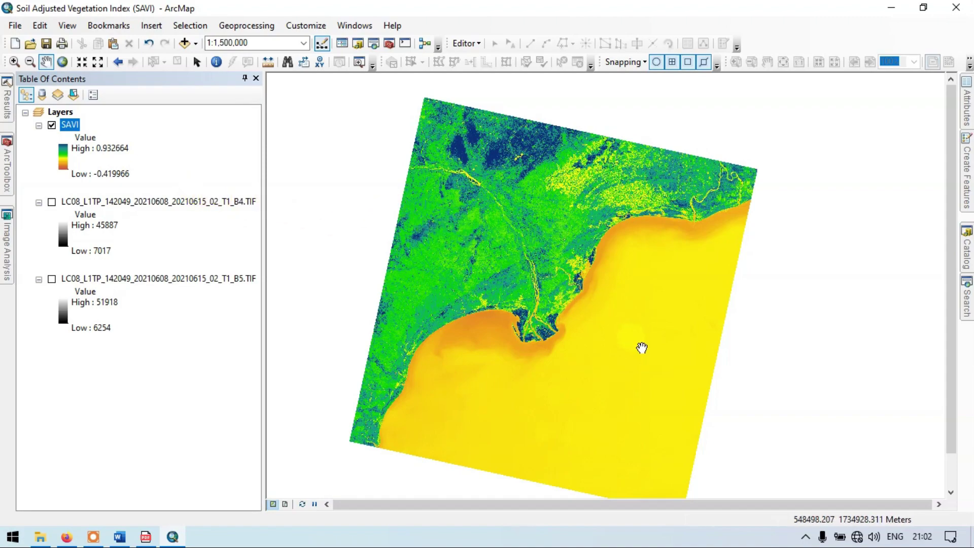
click(508, 281)
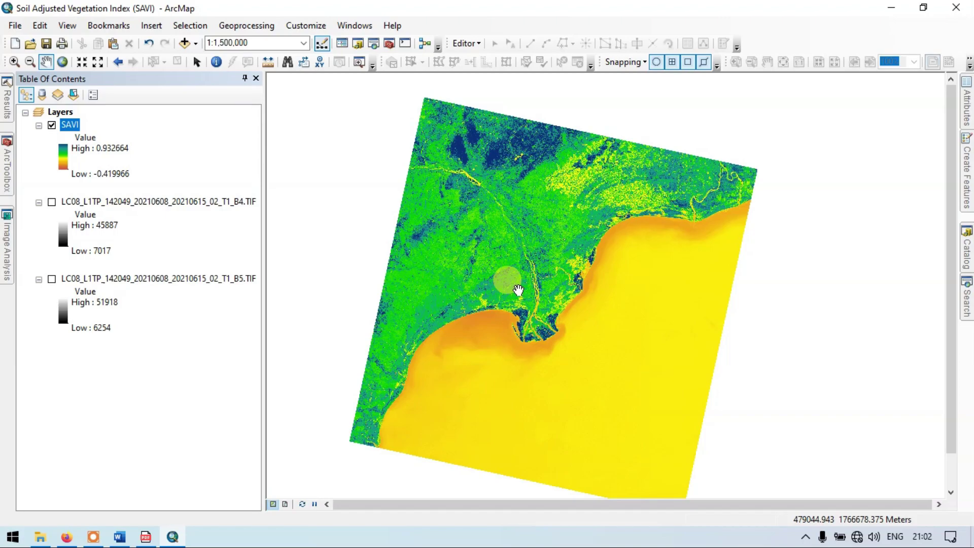
click(517, 138)
click(476, 182)
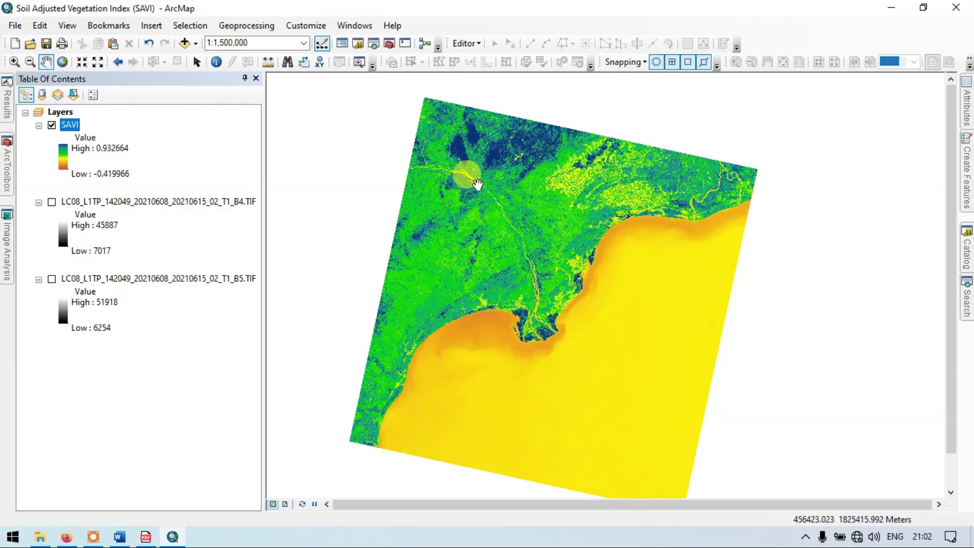
scroll(477, 183, down, 5)
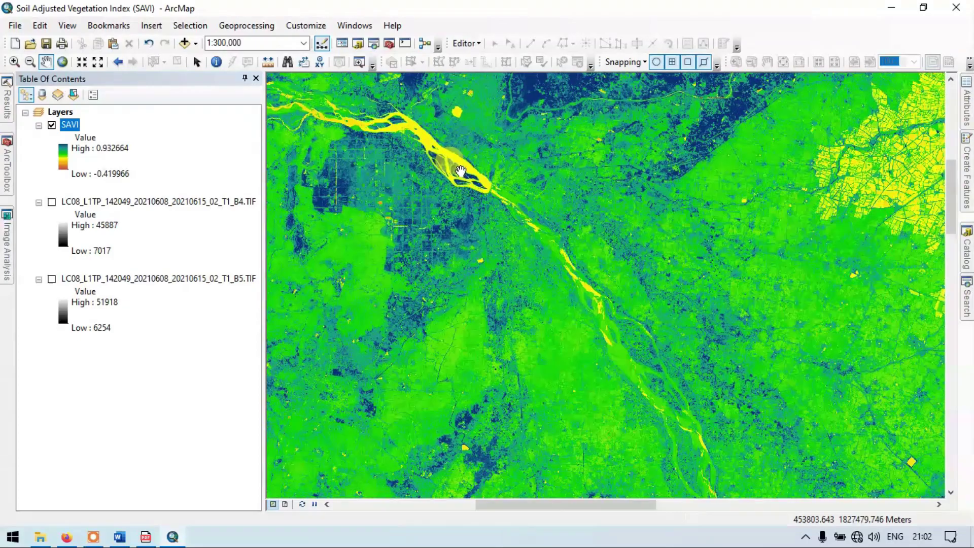
drag(580, 138, 563, 261)
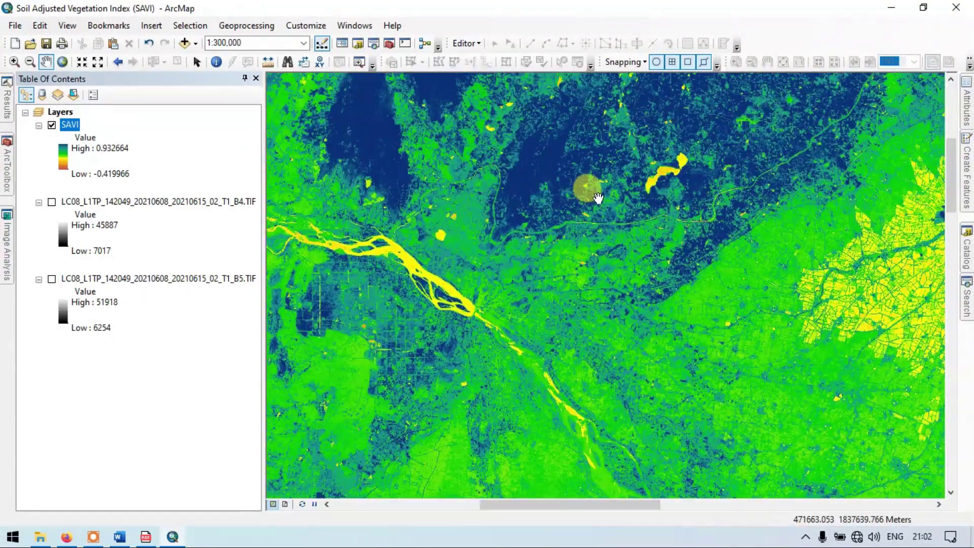
drag(588, 191, 589, 279)
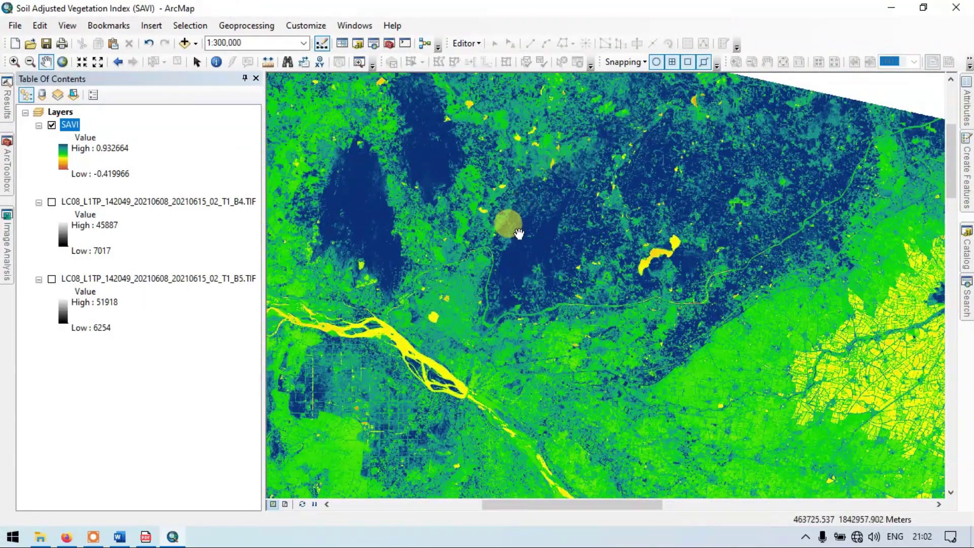
Step: Compare the SAVI colors of the northern dark blue areas, the central green land, the yellow patches and the coast at several scales
scroll(507, 261, down, 2)
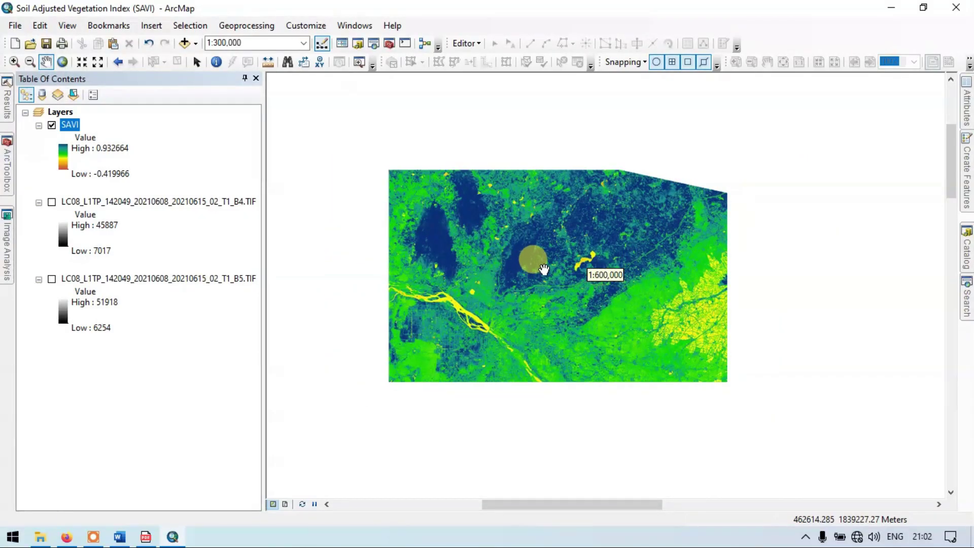
drag(576, 251, 564, 197)
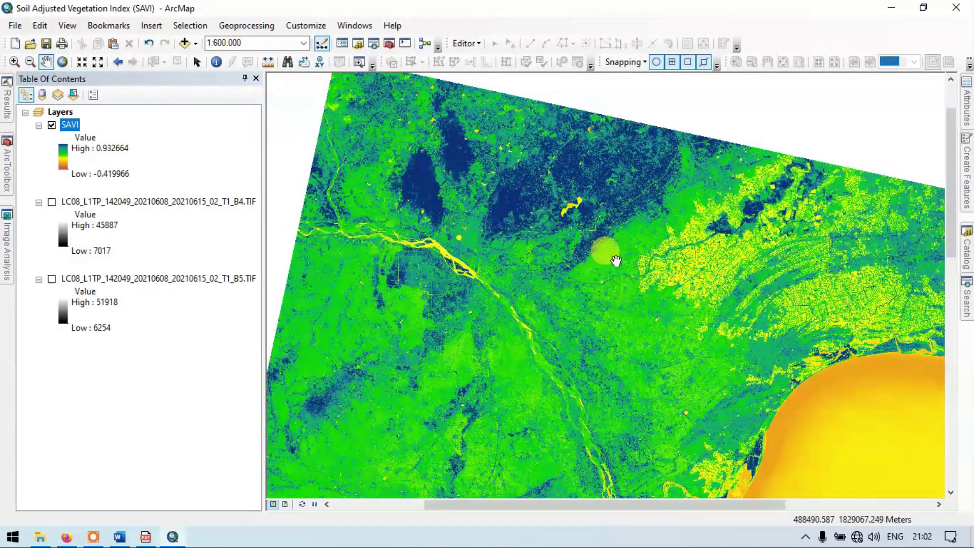
scroll(604, 251, up, 2)
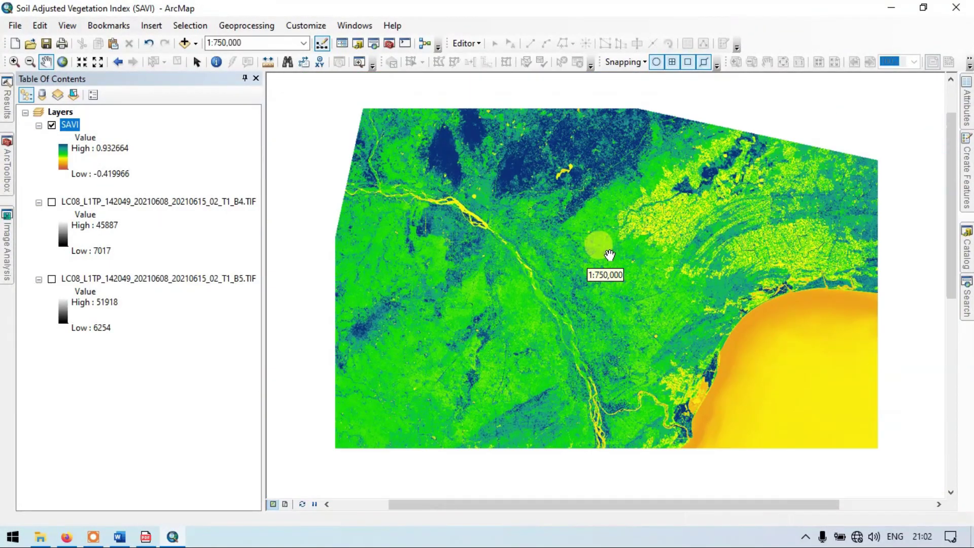
drag(475, 225, 542, 229)
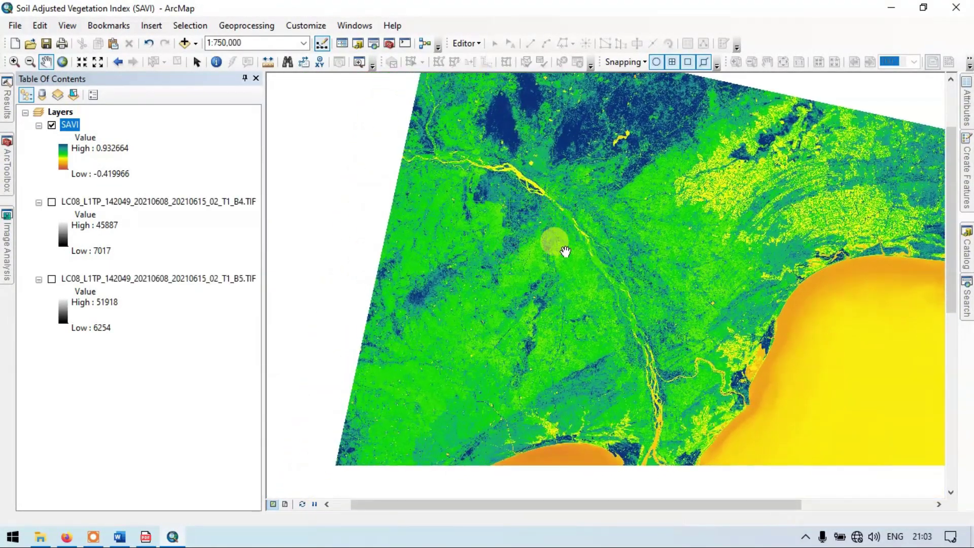
scroll(608, 271, up, 1)
scroll(609, 264, down, 1)
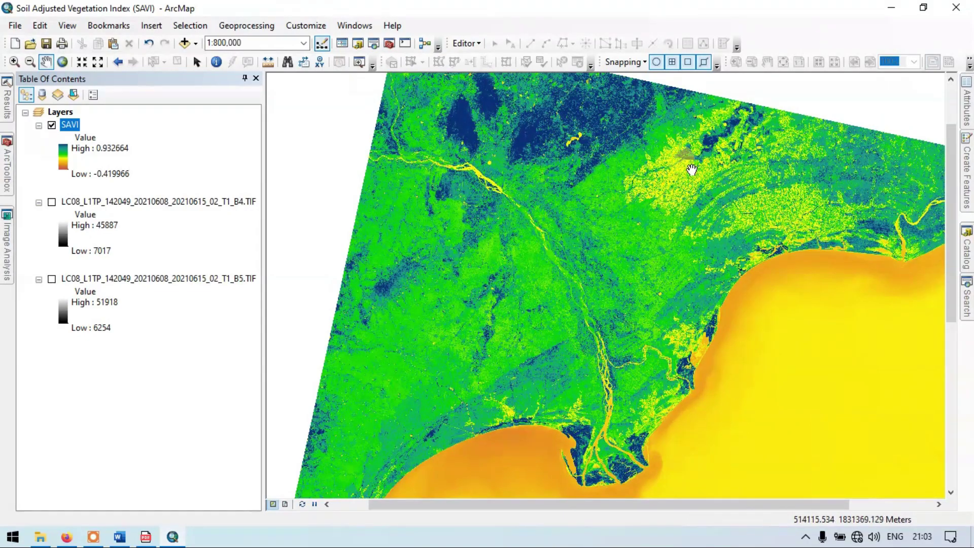
drag(692, 169, 639, 172)
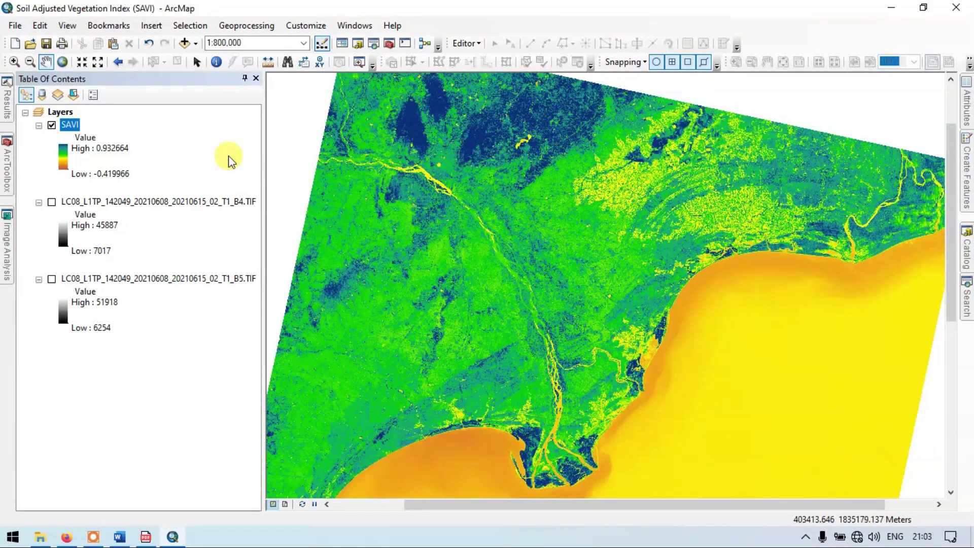
drag(574, 190, 515, 211)
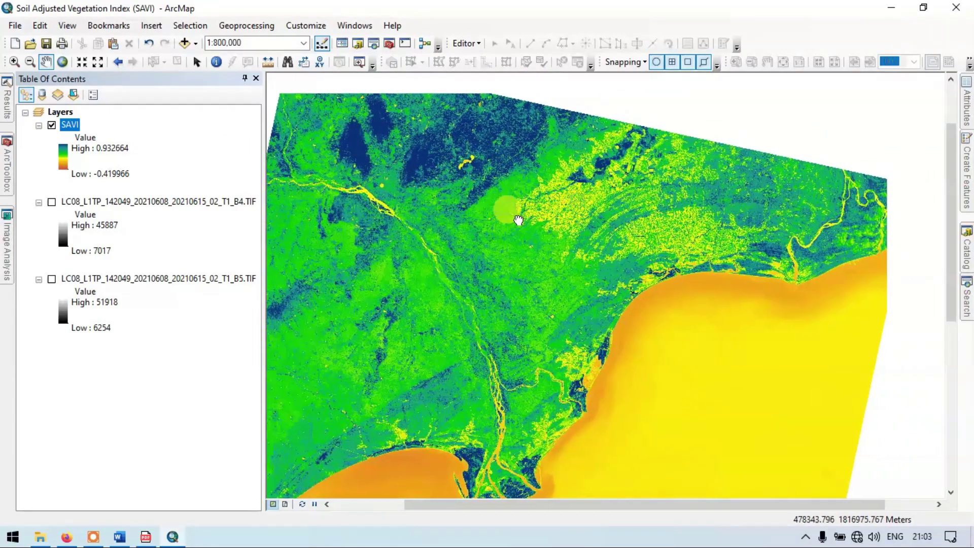
scroll(421, 141, down, 2)
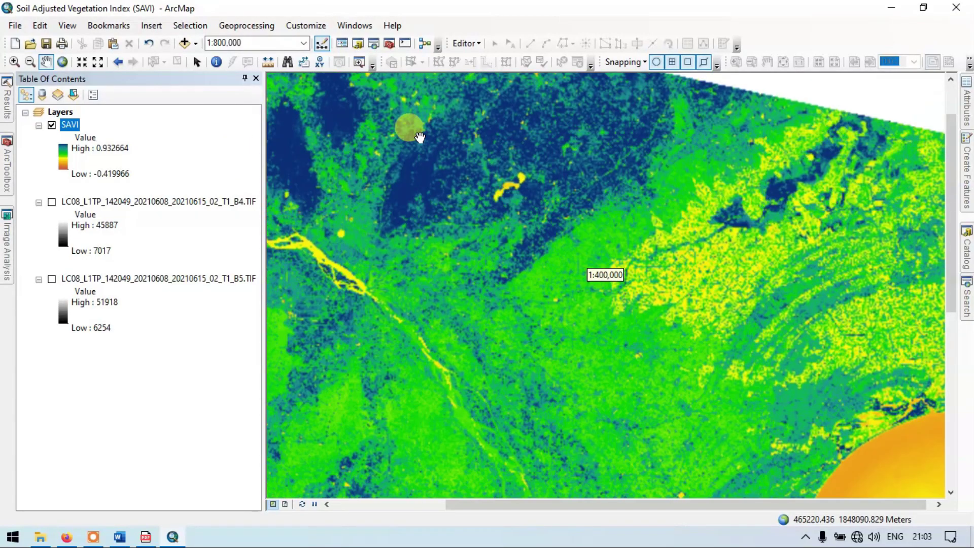